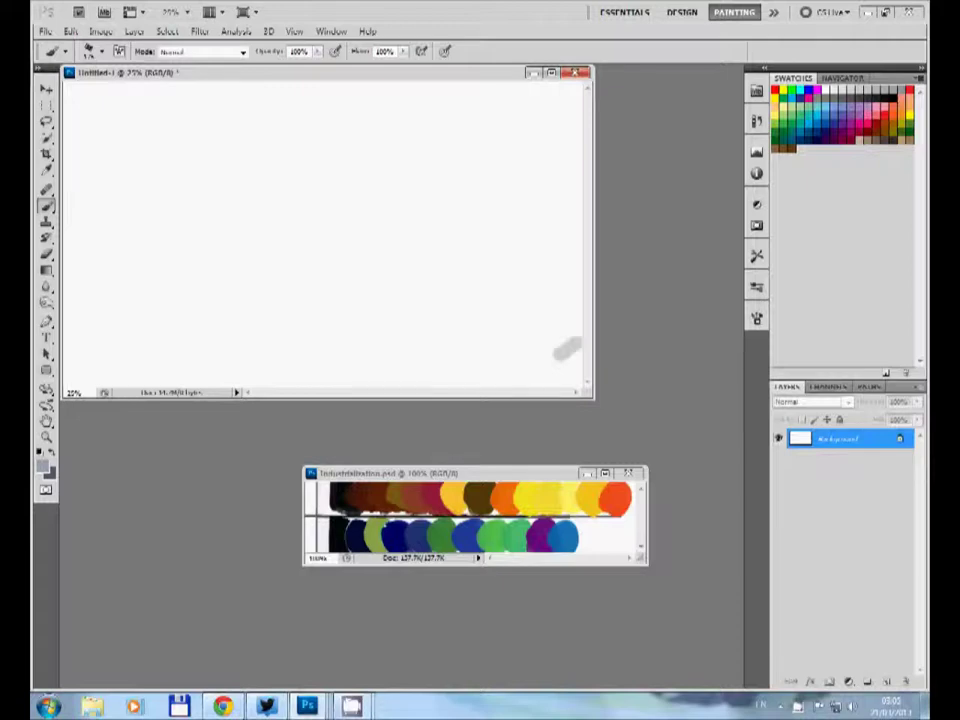
- Cover the blank canvas with yellow, then repaint the background pale cream
left_click_drag(566, 347, 510, 280)
left_click_drag(450, 380, 420, 220)
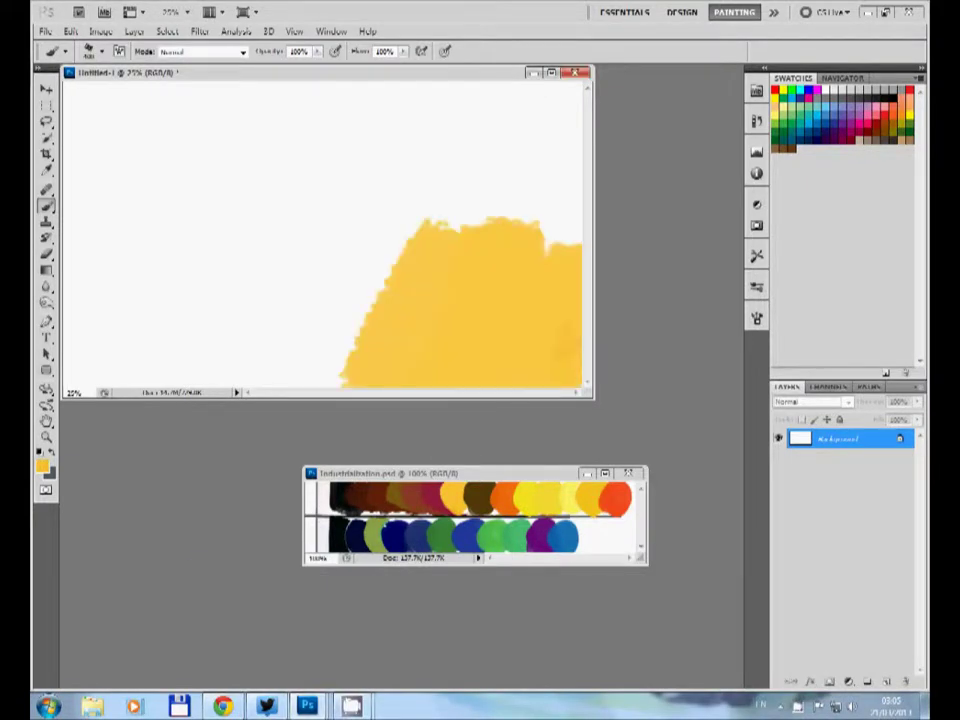
left_click_drag(250, 380, 200, 200)
left_click_drag(120, 230, 200, 90)
mouse_move(280, 200)
left_mouse_down()
mouse_move(380, 90)
mouse_move(560, 210)
mouse_move(480, 170)
left_mouse_up()
left_click_drag(160, 230, 300, 160)
left_click_drag(90, 120, 190, 240)
left_click_drag(120, 300, 420, 120)
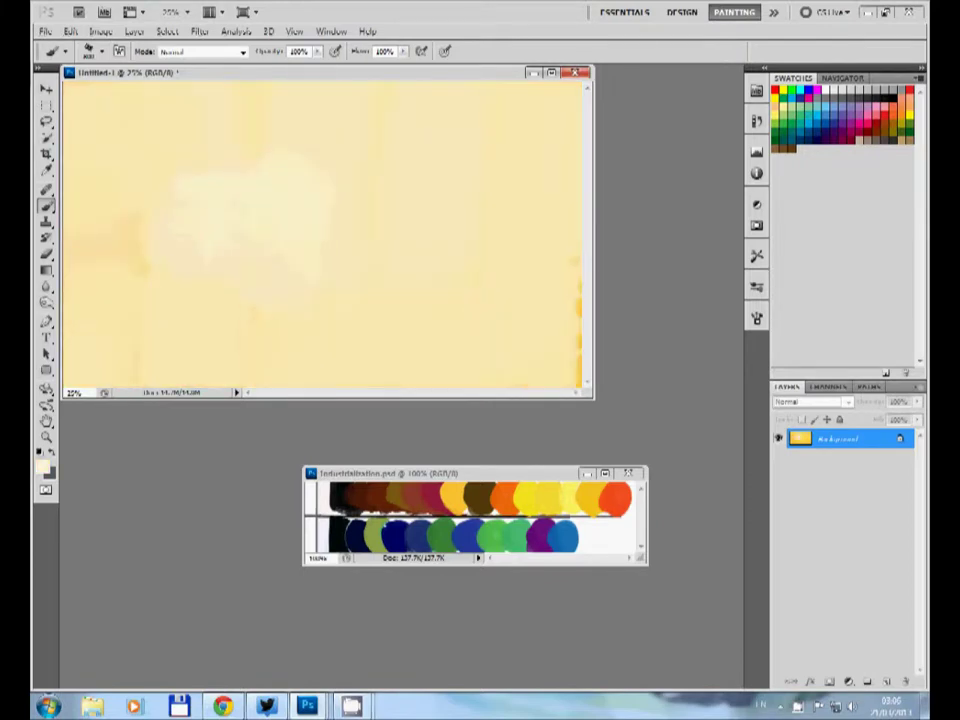
- Paint blue sky across the top with large pale grey-green cloud shapes
left_click_drag(150, 120, 380, 180)
left_click_drag(300, 100, 540, 160)
left_click_drag(100, 110, 560, 130)
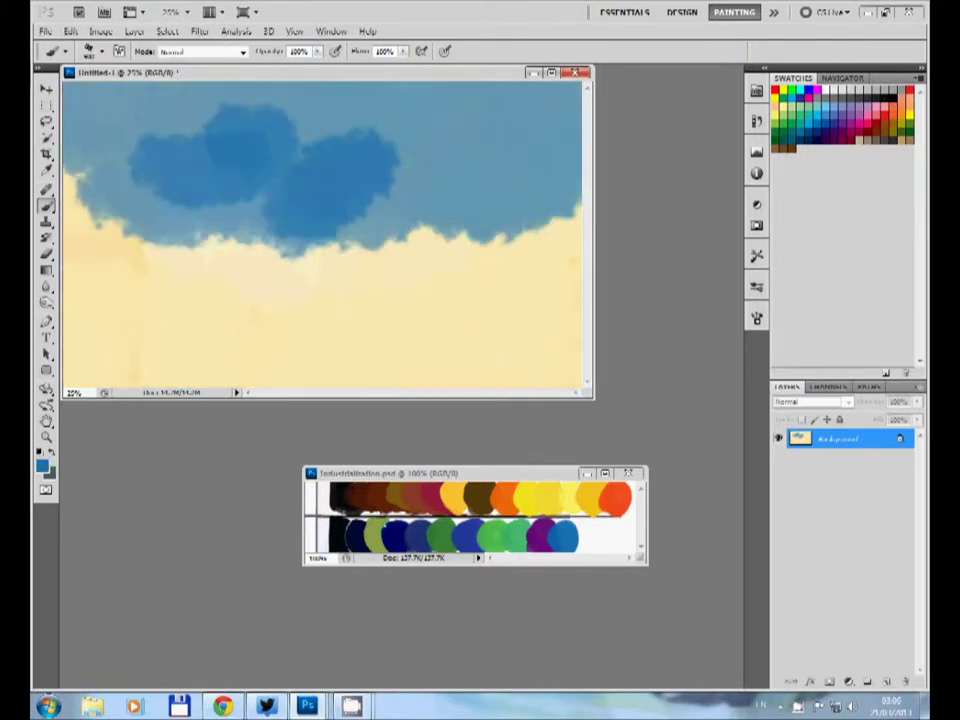
left_click_drag(260, 200, 360, 230)
left_click_drag(130, 260, 300, 140)
left_click_drag(340, 190, 540, 120)
- Sketch a looping purple shape over the clouds and fill it into a solid rounded form
mouse_move(460, 120)
left_mouse_down()
mouse_move(428, 214)
mouse_move(470, 160)
left_mouse_up()
left_click_drag(400, 200, 460, 260)
mouse_move(360, 265)
left_mouse_down()
mouse_move(490, 260)
mouse_move(400, 320)
left_mouse_up()
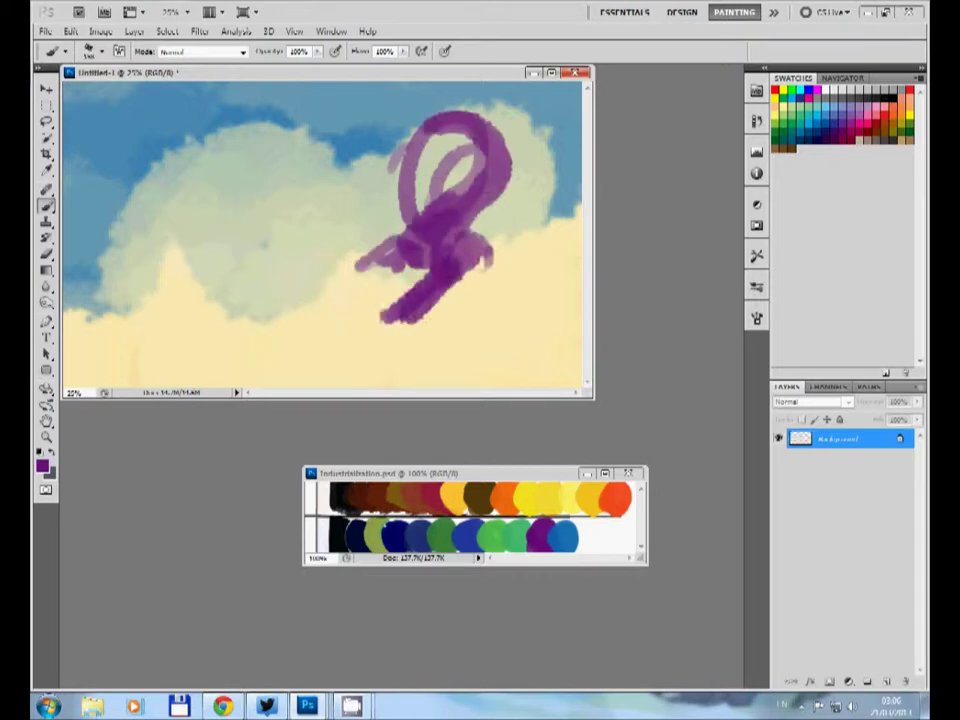
left_click_drag(420, 240, 380, 320)
left_click_drag(400, 260, 285, 290)
left_click_drag(370, 290, 315, 345)
mouse_move(475, 245)
left_mouse_down()
mouse_move(490, 268)
mouse_move(430, 230)
mouse_move(460, 120)
left_mouse_up()
left_click_drag(410, 180, 500, 150)
left_click_drag(480, 250, 468, 140)
- Paint a solid black figure with a rounded head left of the purple shape
key("d")
left_click_drag(200, 225, 197, 240)
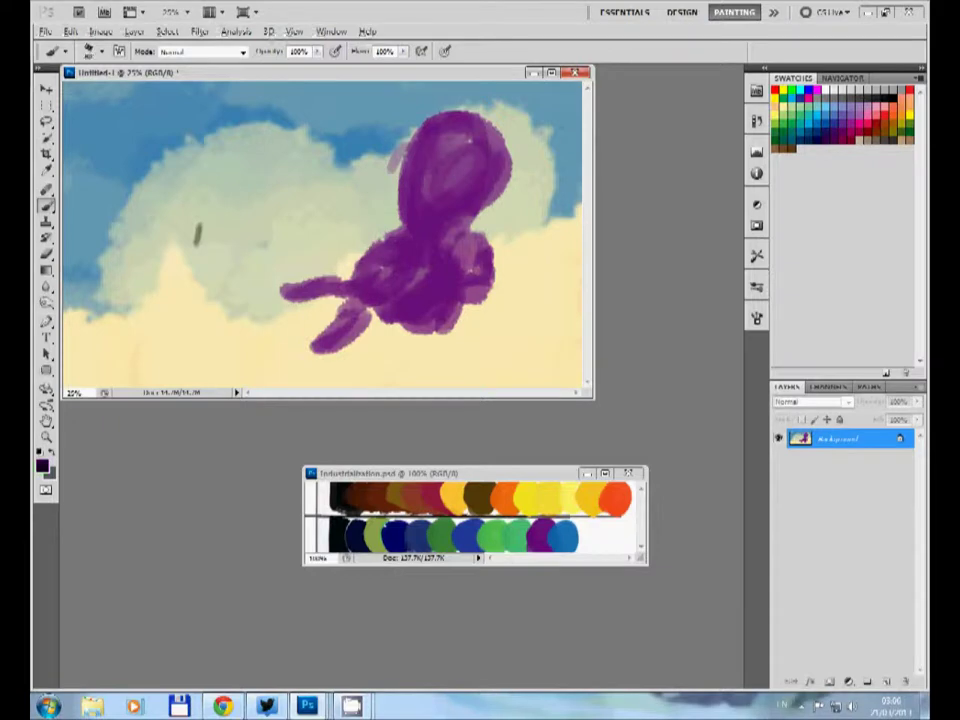
left_click_drag(225, 152, 197, 240)
mouse_move(232, 160)
left_mouse_down()
mouse_move(212, 235)
mouse_move(255, 240)
left_mouse_up()
mouse_move(215, 195)
left_mouse_down()
mouse_move(270, 250)
mouse_move(250, 230)
left_mouse_up()
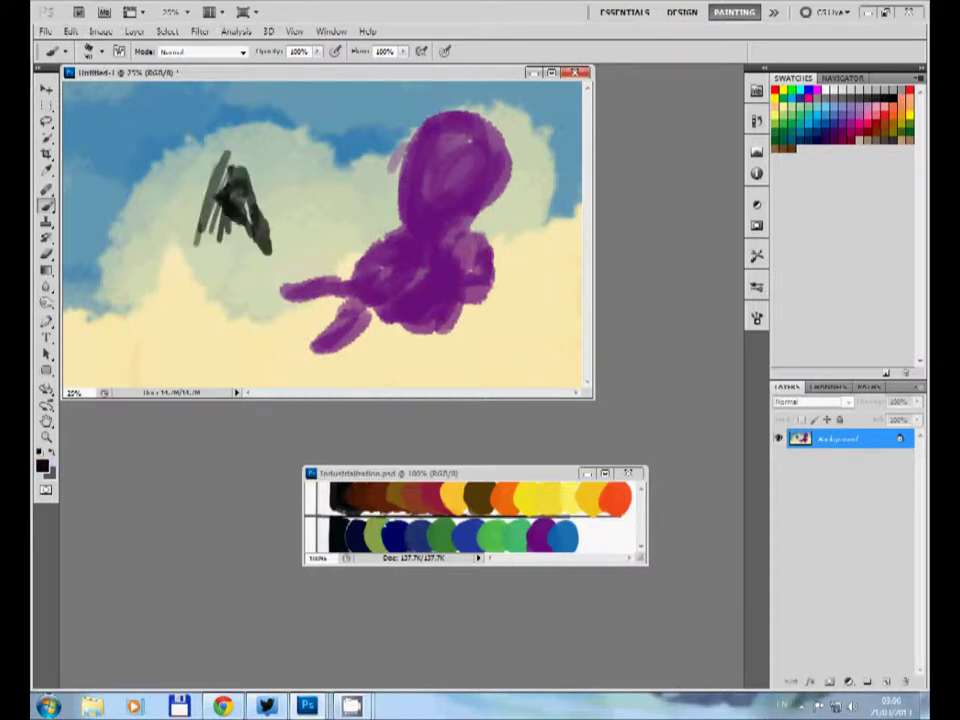
left_click_drag(222, 165, 245, 215)
mouse_move(240, 135)
left_mouse_down()
mouse_move(235, 195)
mouse_move(240, 125)
left_mouse_up()
left_click_drag(224, 210, 221, 228)
left_click_drag(225, 150, 210, 235)
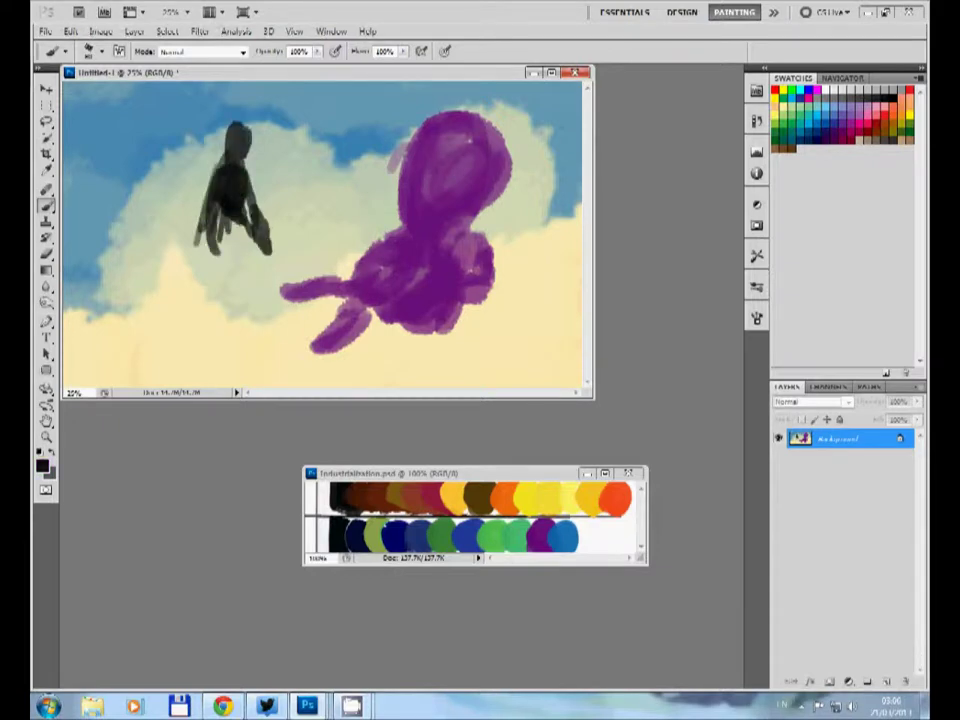
- Extend the figure's legs, add lighter strokes on its hand and a light blue stroke below
left_click_drag(215, 190, 243, 285)
left_click_drag(245, 215, 283, 262)
key("ctrl+z")
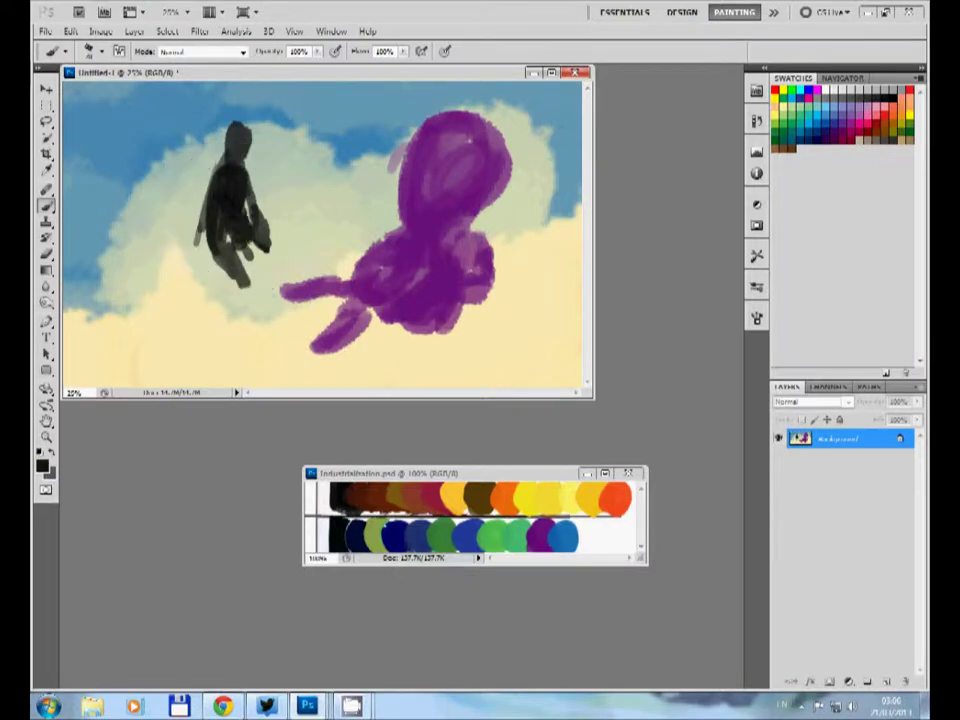
left_click_drag(225, 180, 252, 308)
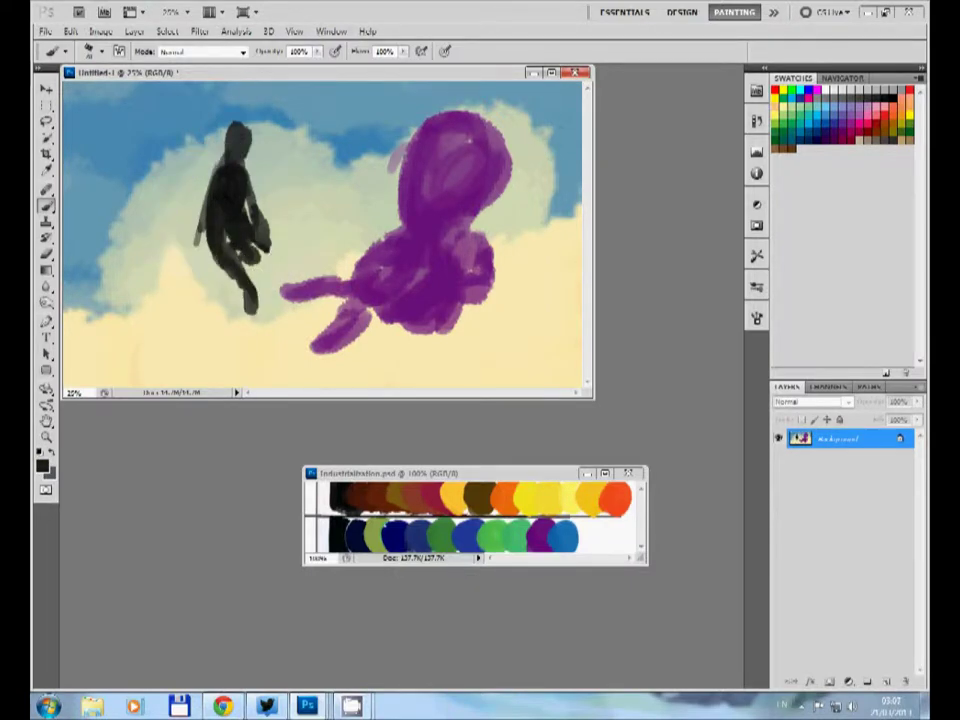
left_click(213, 171, "alt")
mouse_move(262, 200)
left_mouse_down()
mouse_move(272, 222)
mouse_move(258, 246)
left_mouse_up()
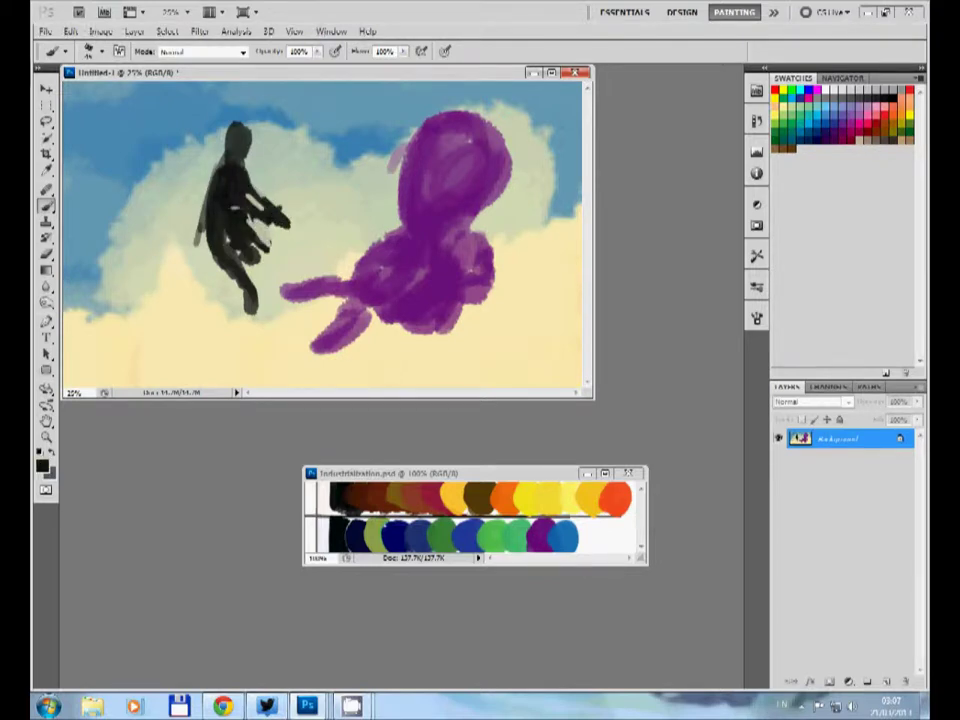
mouse_move(285, 306)
left_mouse_down()
mouse_move(317, 296)
mouse_move(470, 315)
mouse_move(335, 240)
left_mouse_up()
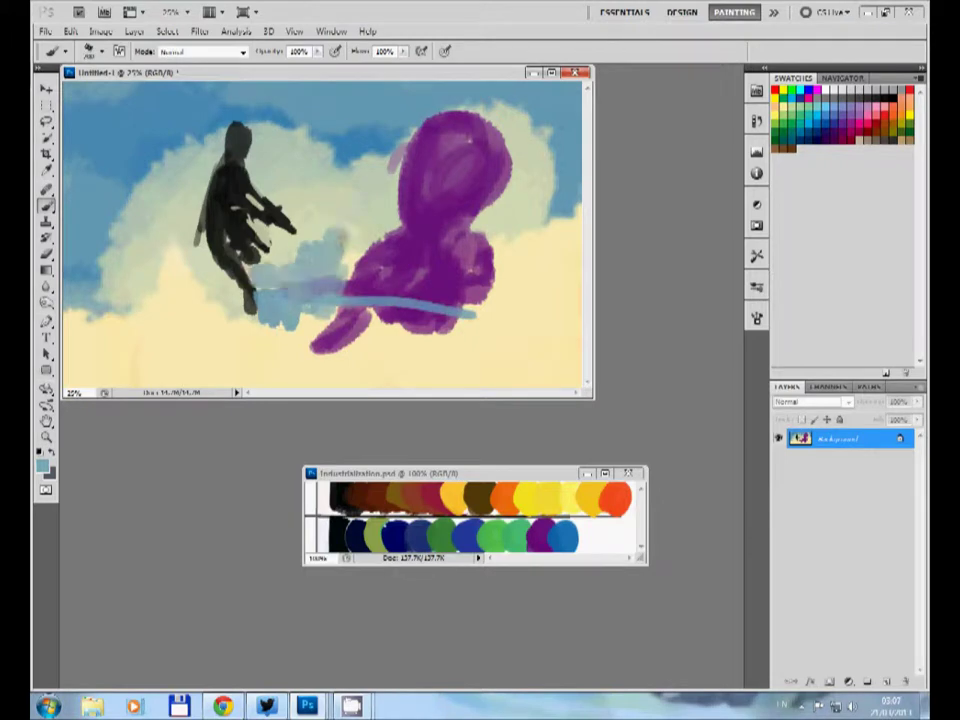
- Paint light blue over the purple shape and the pale left cloud
left_click_drag(255, 220, 300, 235)
left_click_drag(470, 140, 400, 280)
left_click_drag(215, 170, 540, 250)
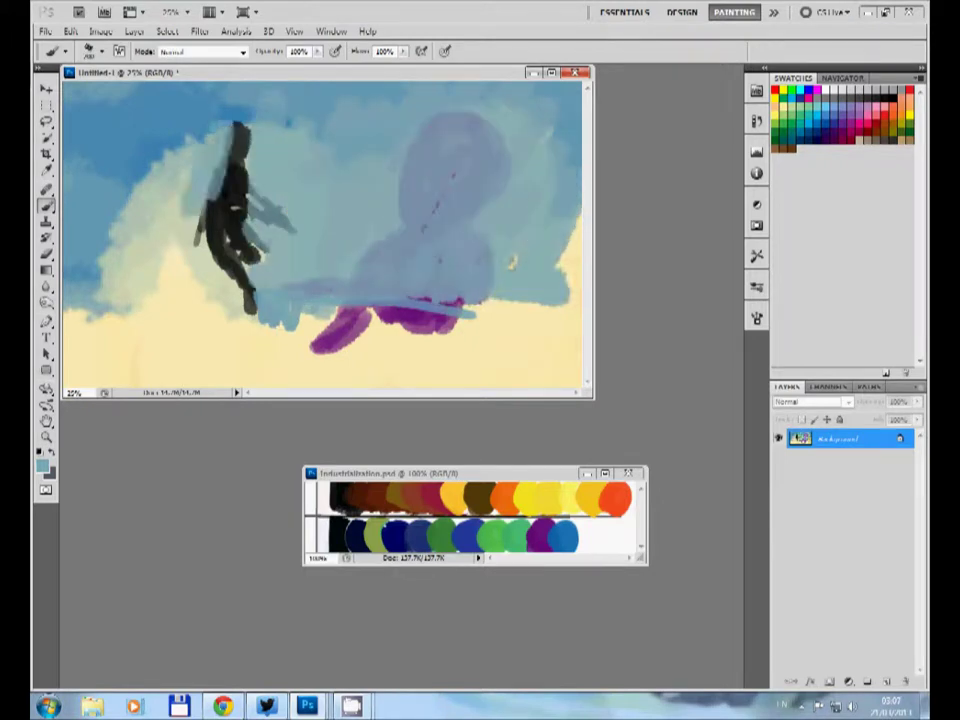
left_click_drag(200, 140, 110, 290)
left_click_drag(95, 100, 190, 300)
- Refine the black figure with a round head, reshaped back and leg, and an outstretched arm
left_click(235, 200, "alt")
mouse_move(215, 160)
left_mouse_down()
mouse_move(245, 250)
mouse_move(268, 260)
mouse_move(255, 300)
mouse_move(265, 345)
left_mouse_up()
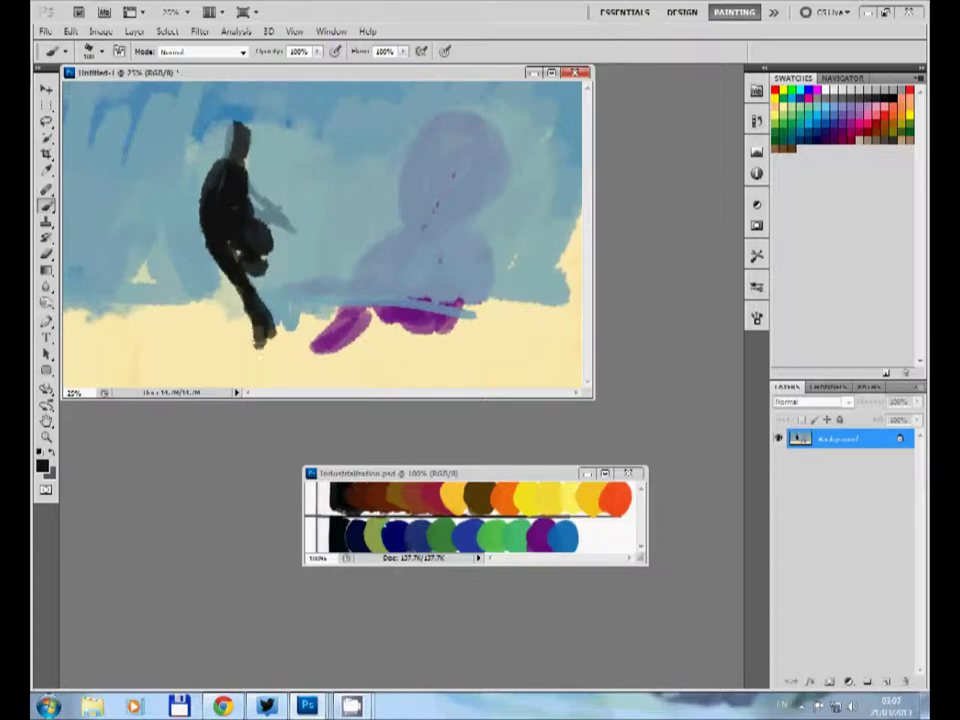
left_click_drag(205, 240, 200, 262)
mouse_move(240, 100)
left_mouse_down()
mouse_move(225, 135)
mouse_move(262, 130)
left_mouse_up()
left_click_drag(250, 300, 268, 343)
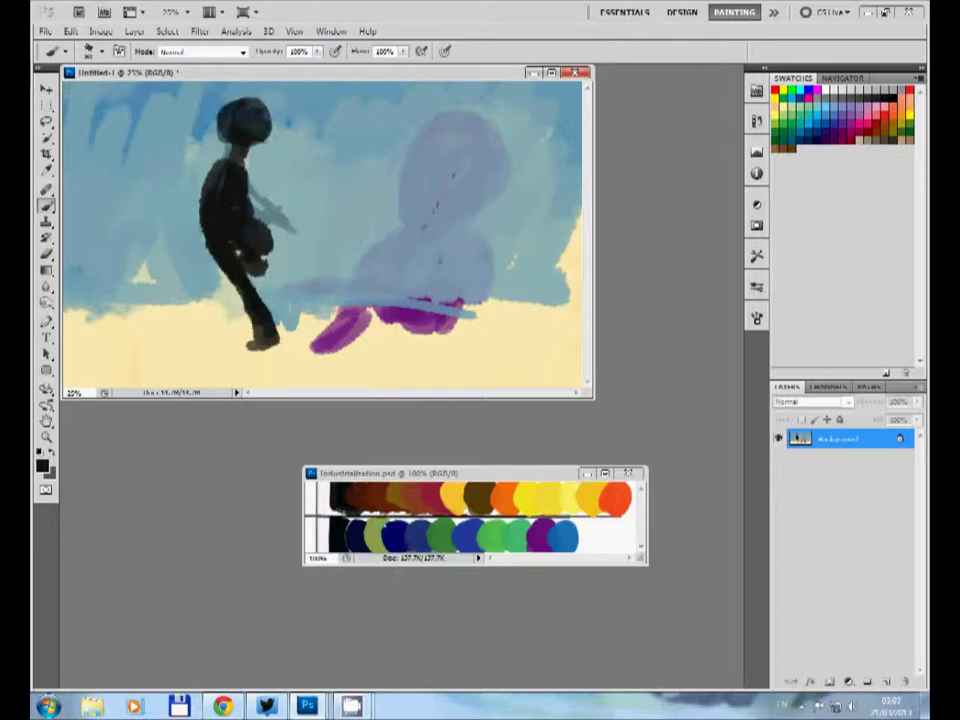
mouse_move(245, 185)
left_mouse_down()
mouse_move(268, 210)
mouse_move(305, 213)
left_mouse_up()
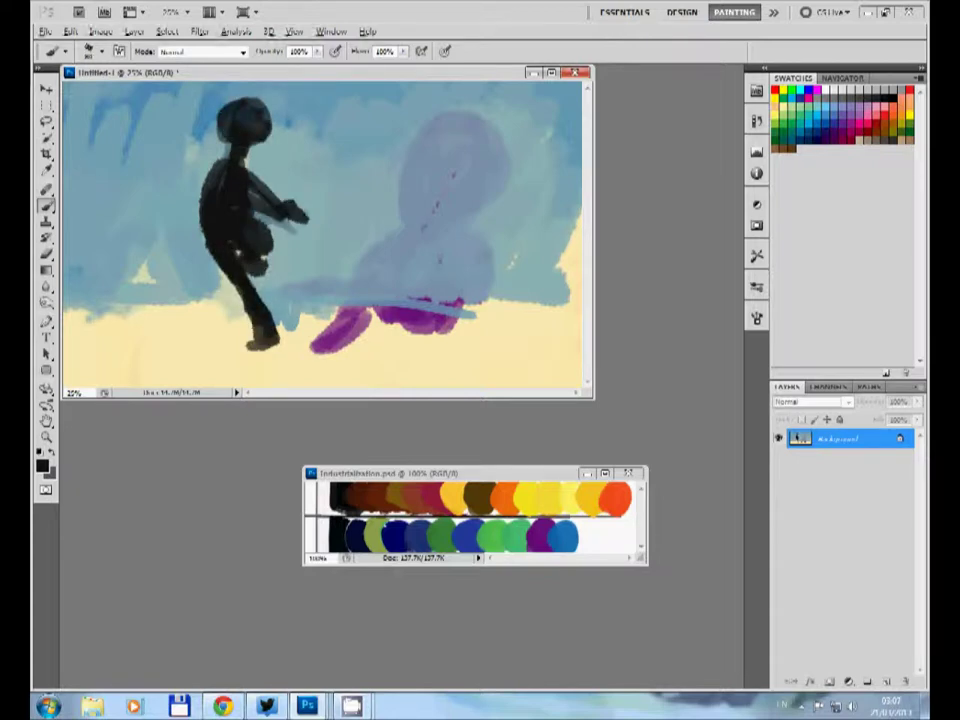
left_click_drag(245, 215, 285, 265)
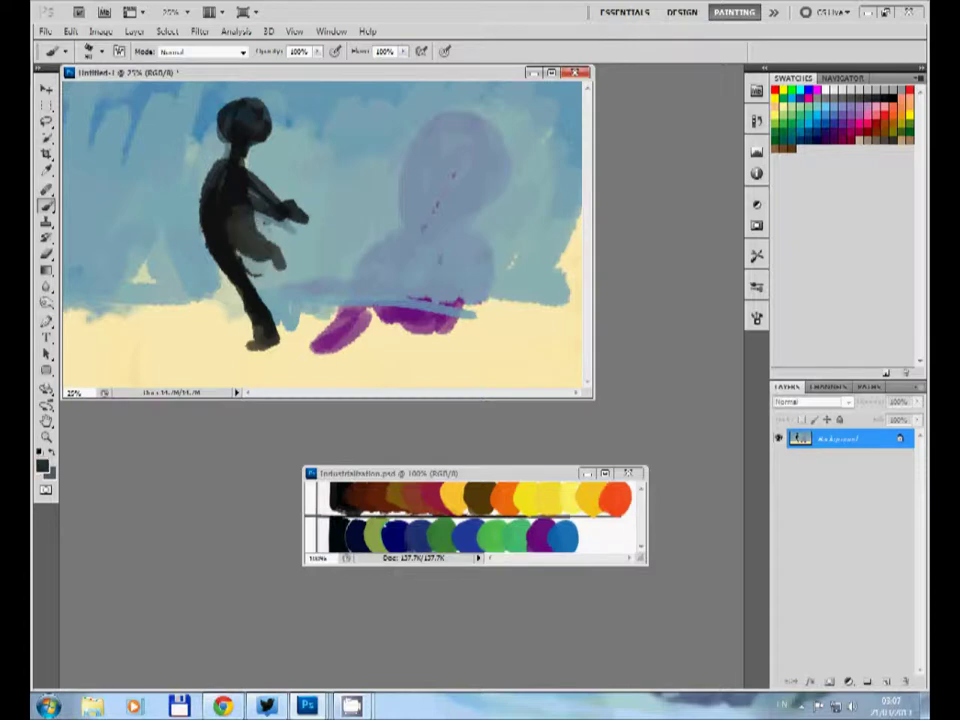
left_click(195, 196, "alt")
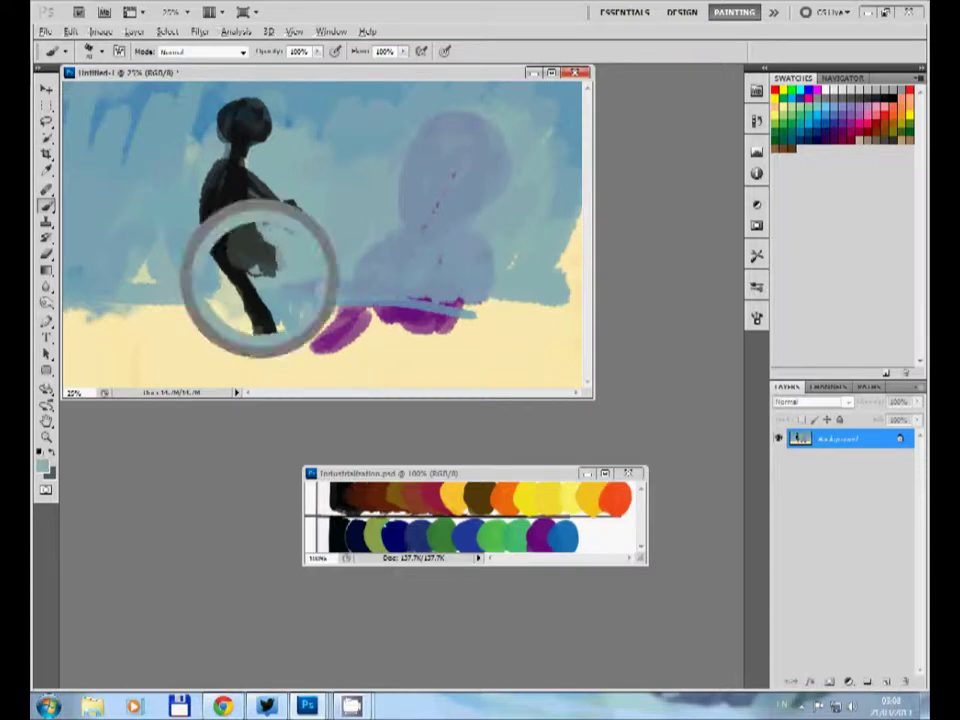
left_click(205, 190, "alt")
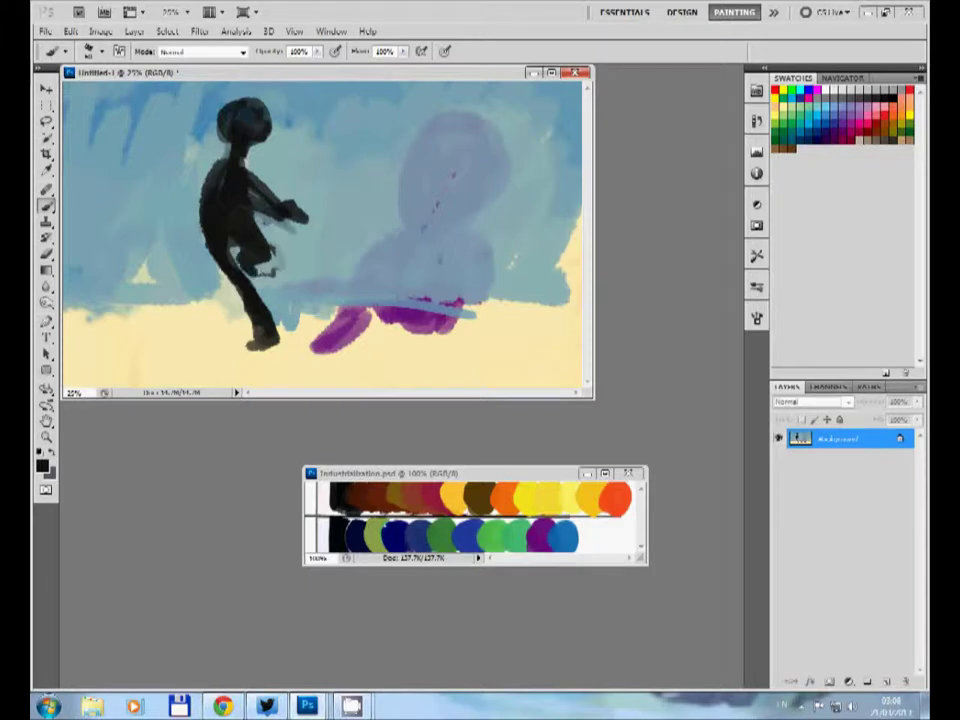
- Paint dark brown ground across the lower canvas with a light beige slab over it
left_click_drag(535, 325, 390, 380)
mouse_move(285, 320)
left_mouse_down()
mouse_move(575, 335)
mouse_move(70, 330)
left_mouse_up()
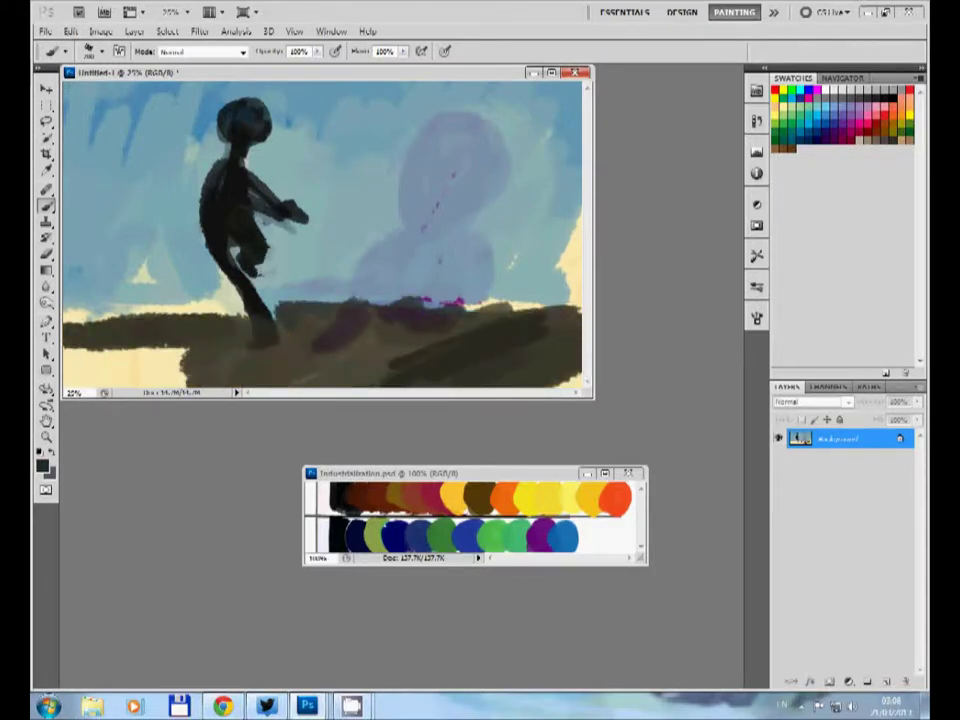
left_click_drag(185, 362, 65, 372)
left_click(150, 272, "alt")
left_click_drag(353, 302, 257, 385)
left_click_drag(300, 322, 130, 380)
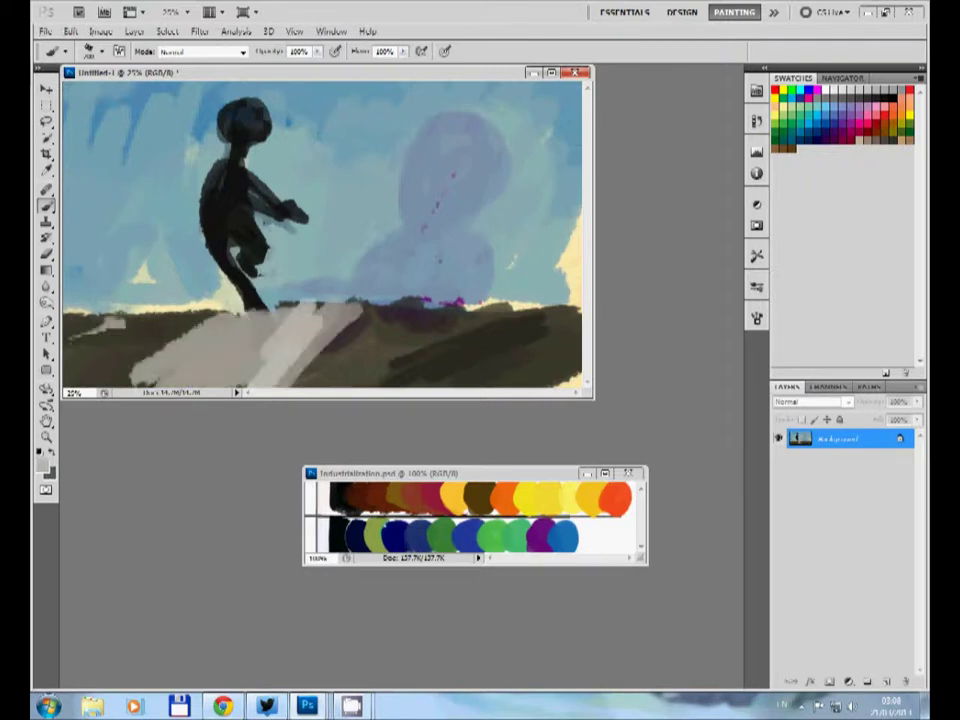
mouse_move(70, 360)
left_mouse_down()
mouse_move(235, 318)
mouse_move(265, 342)
left_mouse_up()
- Lighten the figure's left torso edge with a light blue-grey
left_click(250, 290, "alt")
left_click(185, 200, "alt")
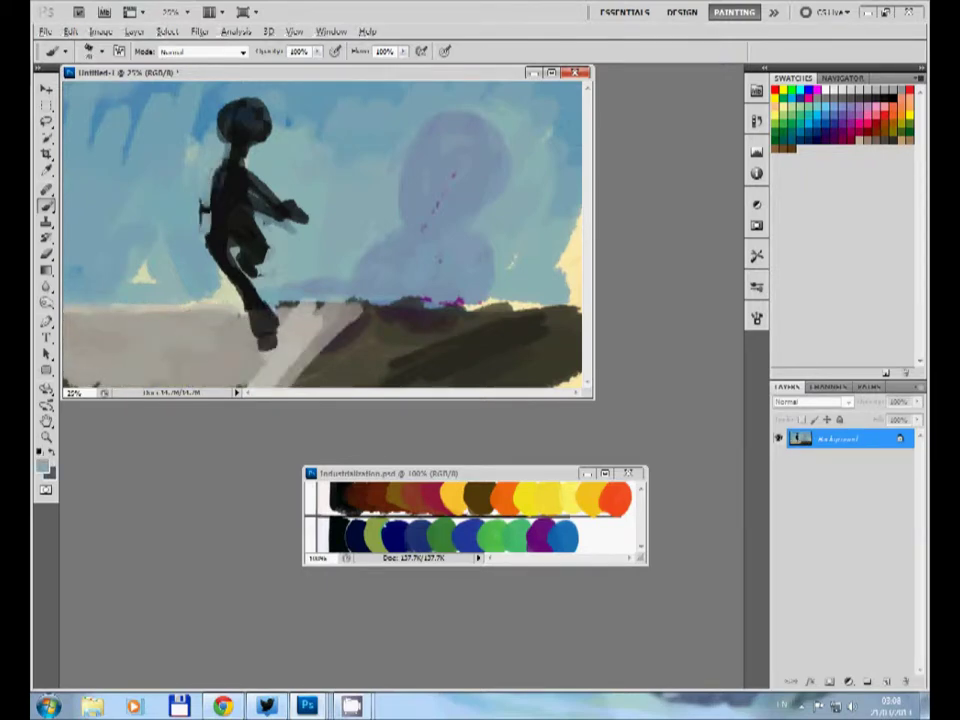
mouse_move(203, 162)
left_mouse_down()
mouse_move(210, 205)
mouse_move(272, 205)
left_mouse_up()
- Pick dark red and yellow-orange swatches and add a lighter blue stroke down the figure's leg
left_click(380, 495, "alt")
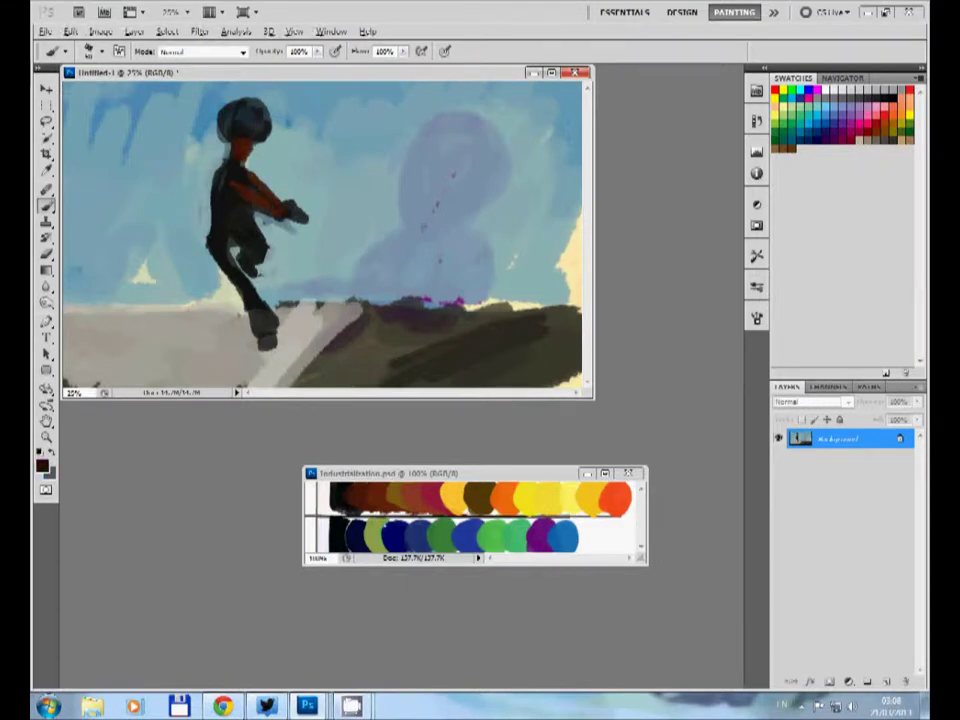
left_click(452, 495, "alt")
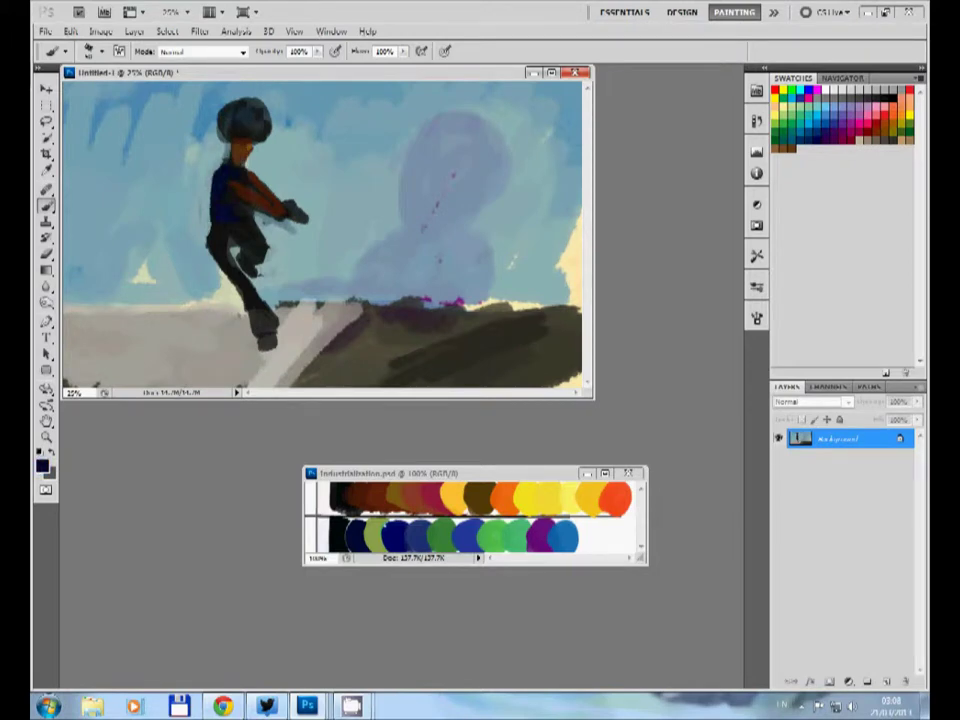
left_click_drag(213, 236, 252, 298)
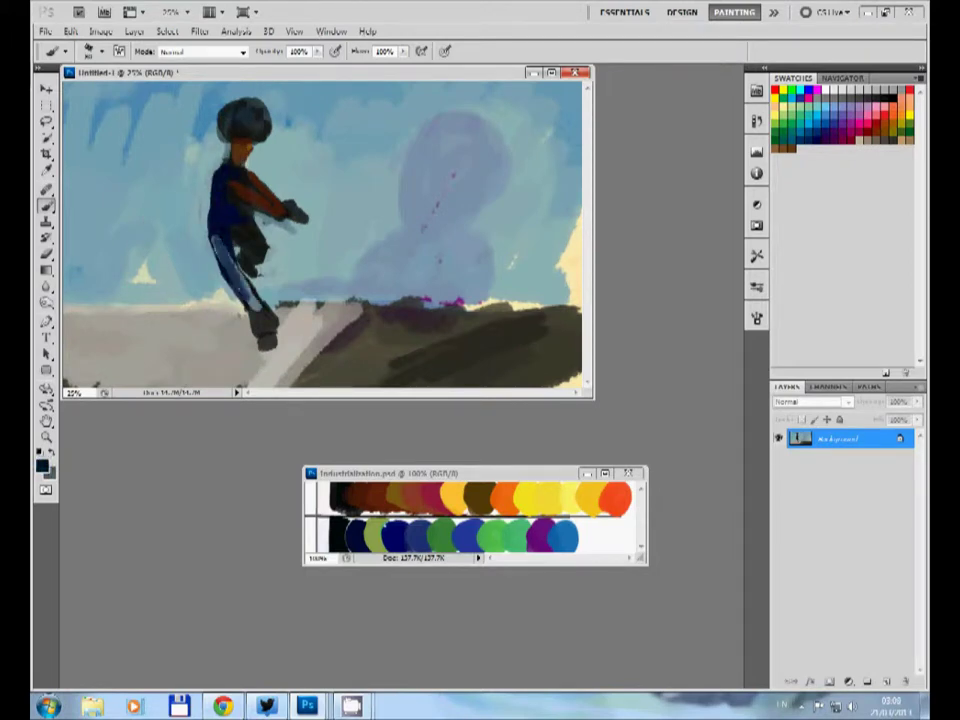
- Paint the figure's shirt and legs crimson with a white stripe down the left leg
key("x")
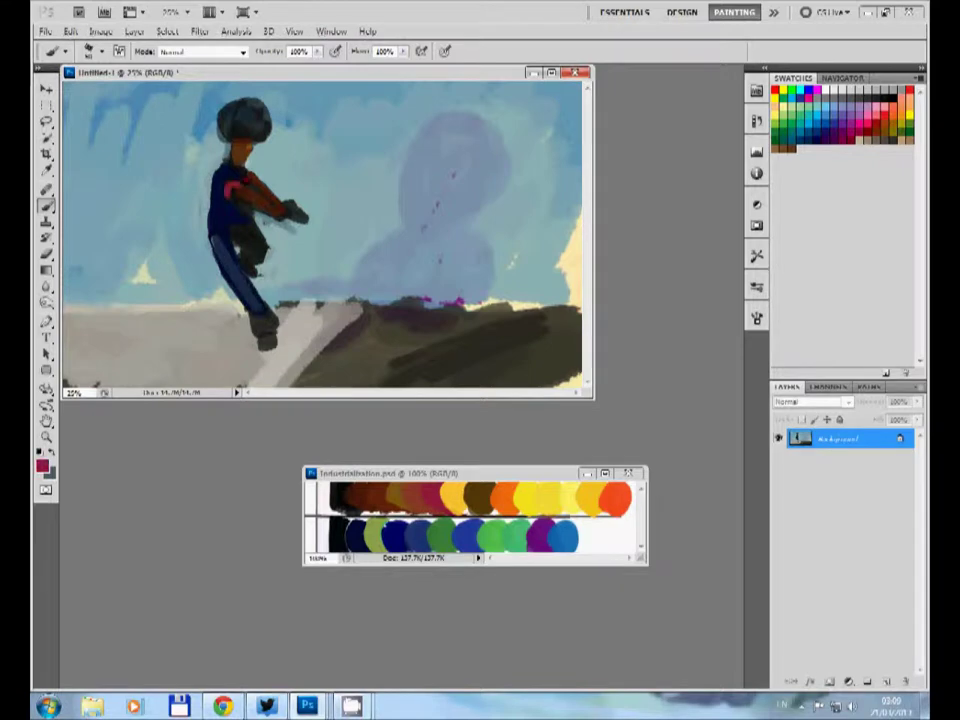
left_click_drag(222, 172, 245, 190)
left_click(166, 140, "alt")
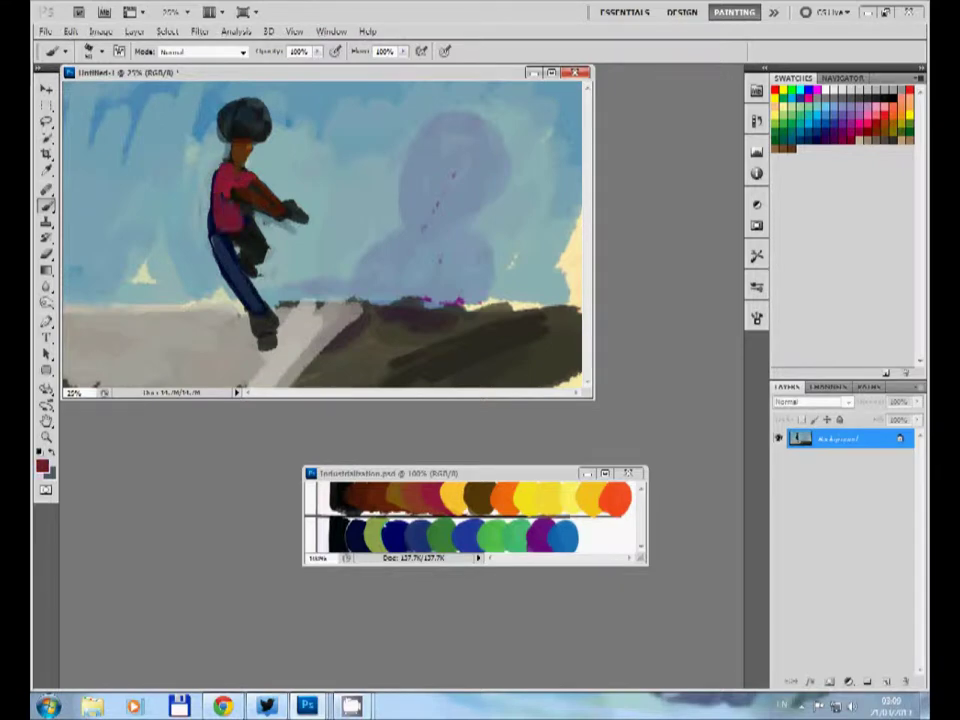
left_click_drag(232, 240, 270, 335)
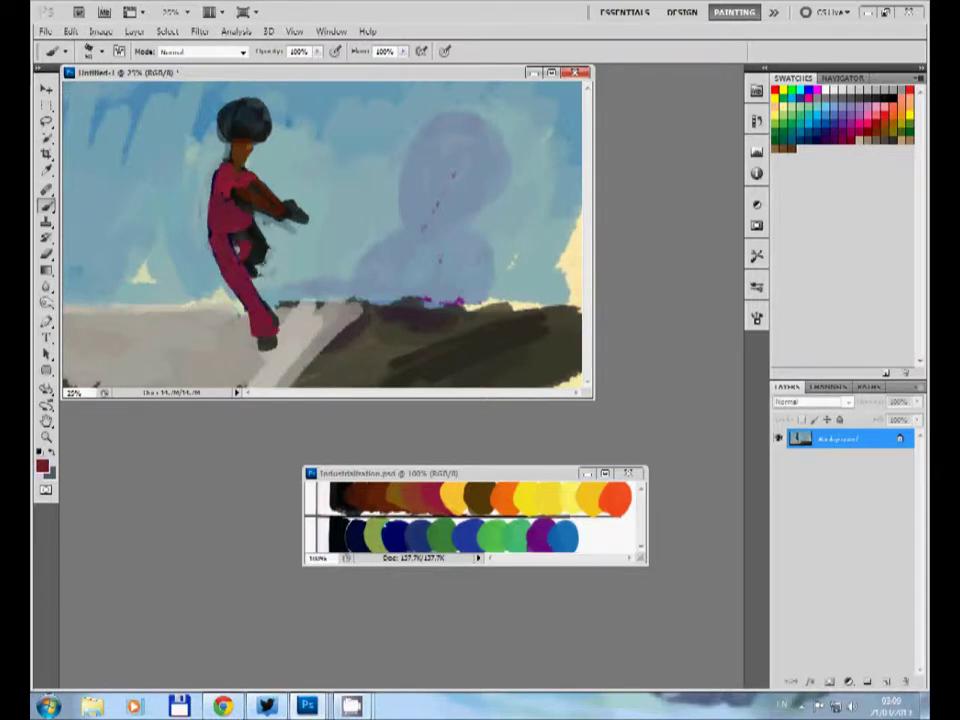
key("x")
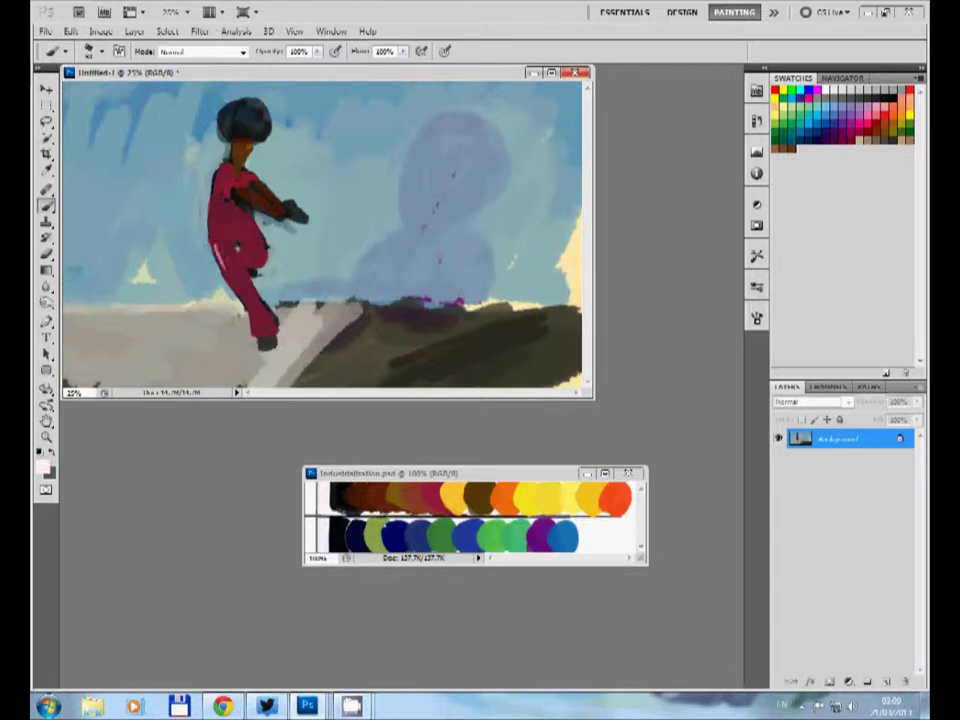
left_click_drag(215, 245, 250, 310)
key("d")
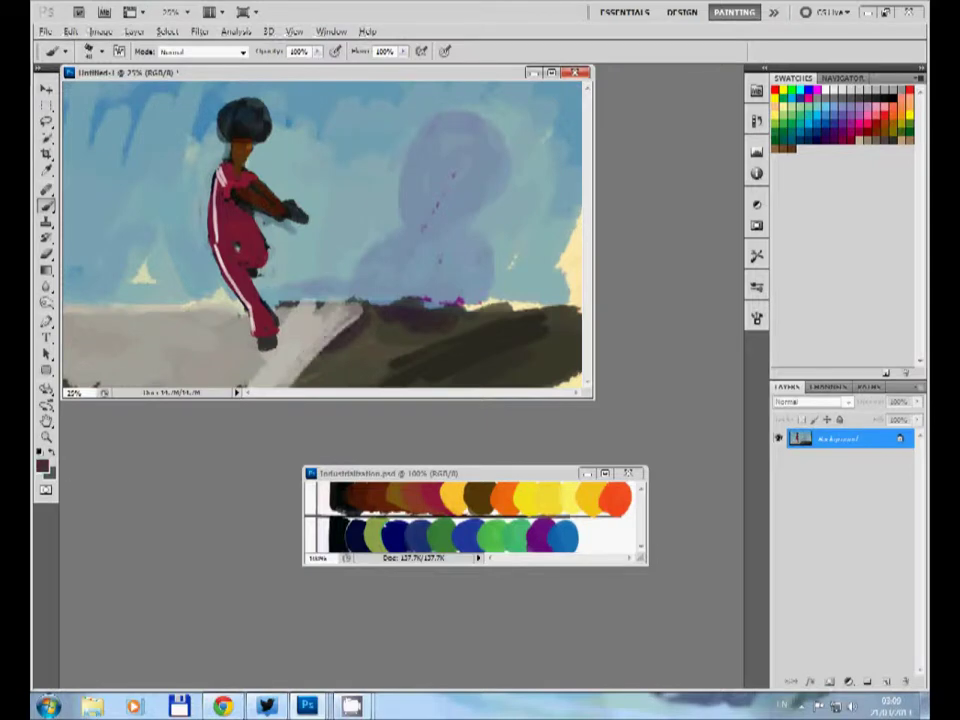
- Cover the magenta horizon strokes with sky blue and repaint the ramp edge and ground brown
left_click(500, 288, "alt")
left_click_drag(385, 300, 580, 298)
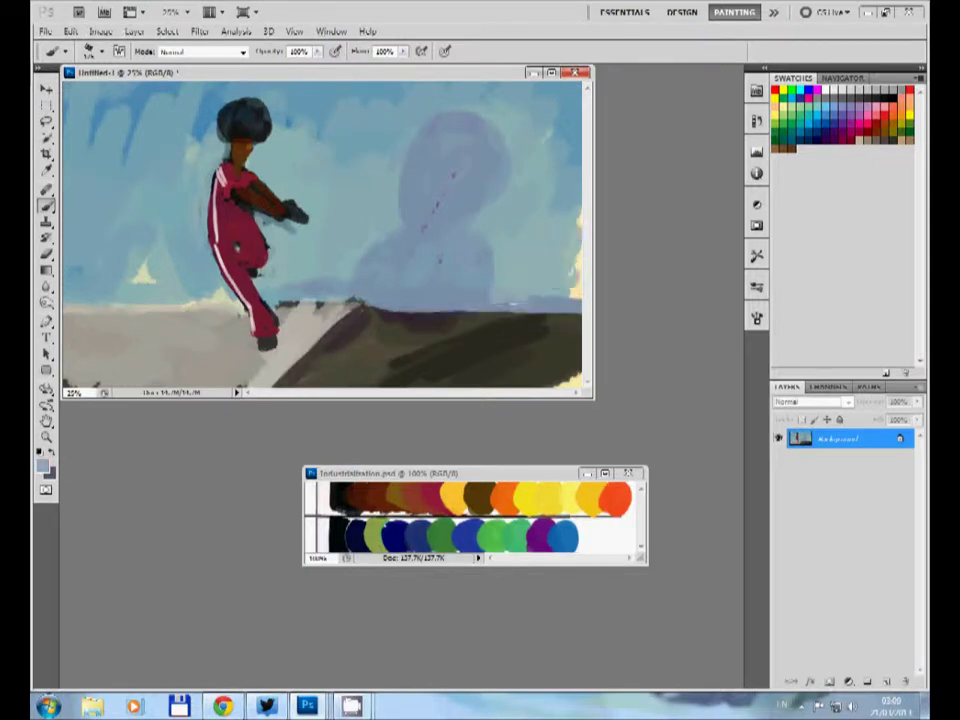
left_click_drag(360, 308, 580, 310)
left_click(259, 238, "alt")
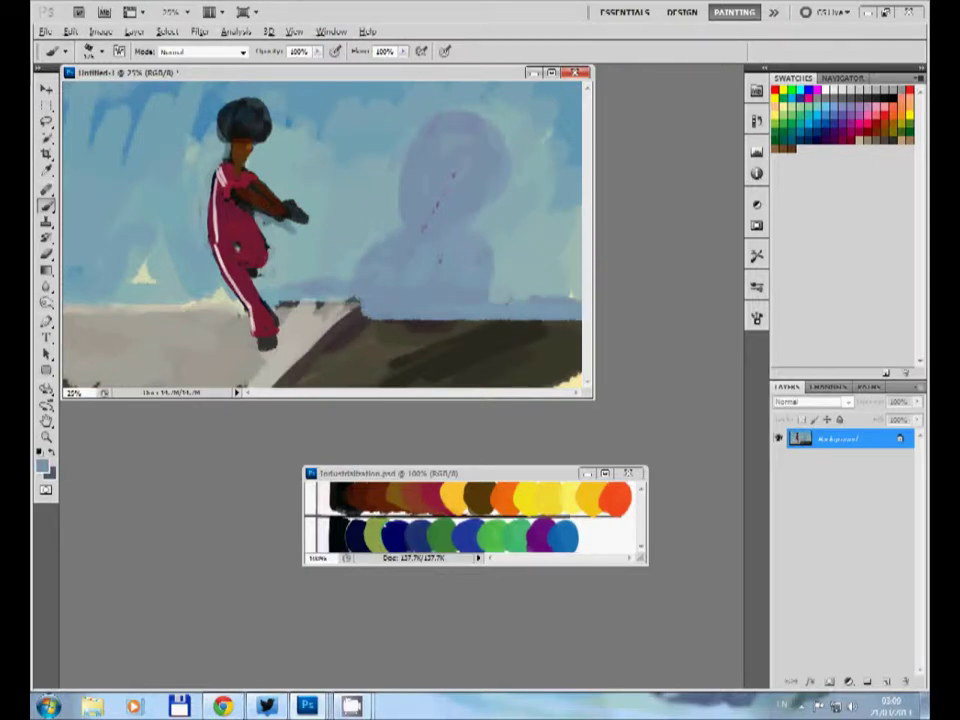
left_click(433, 327, "alt")
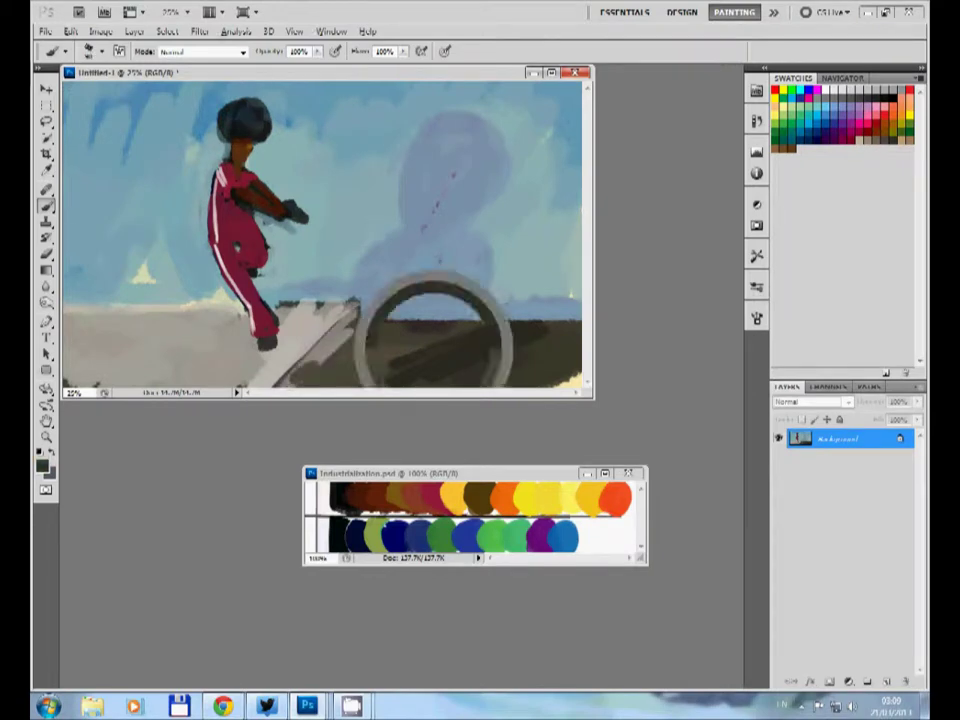
left_click_drag(285, 385, 356, 312)
left_click(358, 304, "alt")
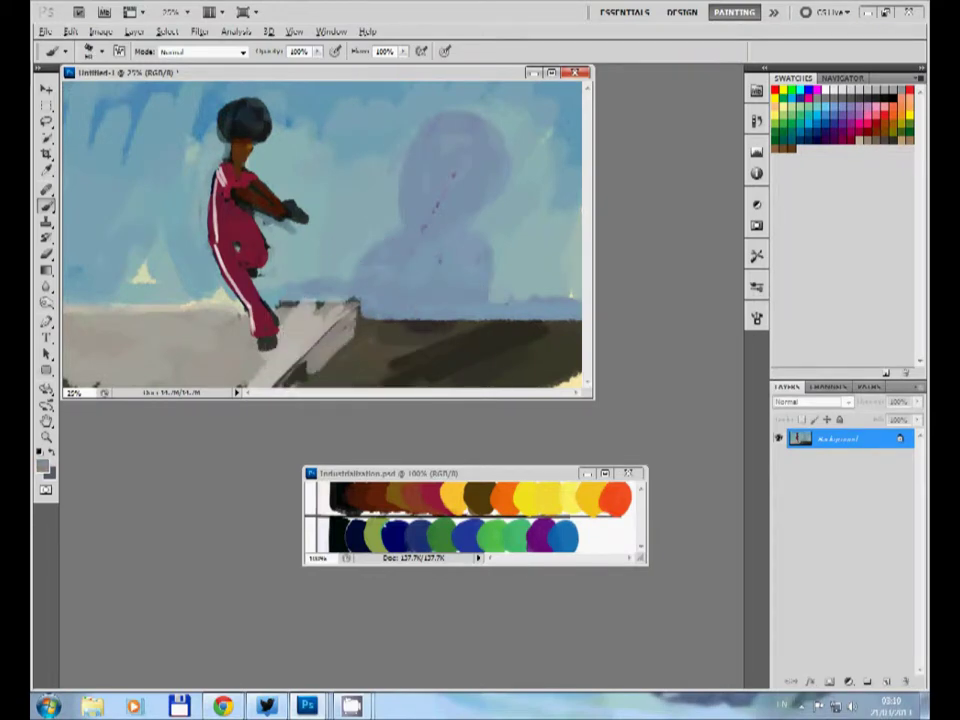
left_click_drag(320, 368, 438, 326)
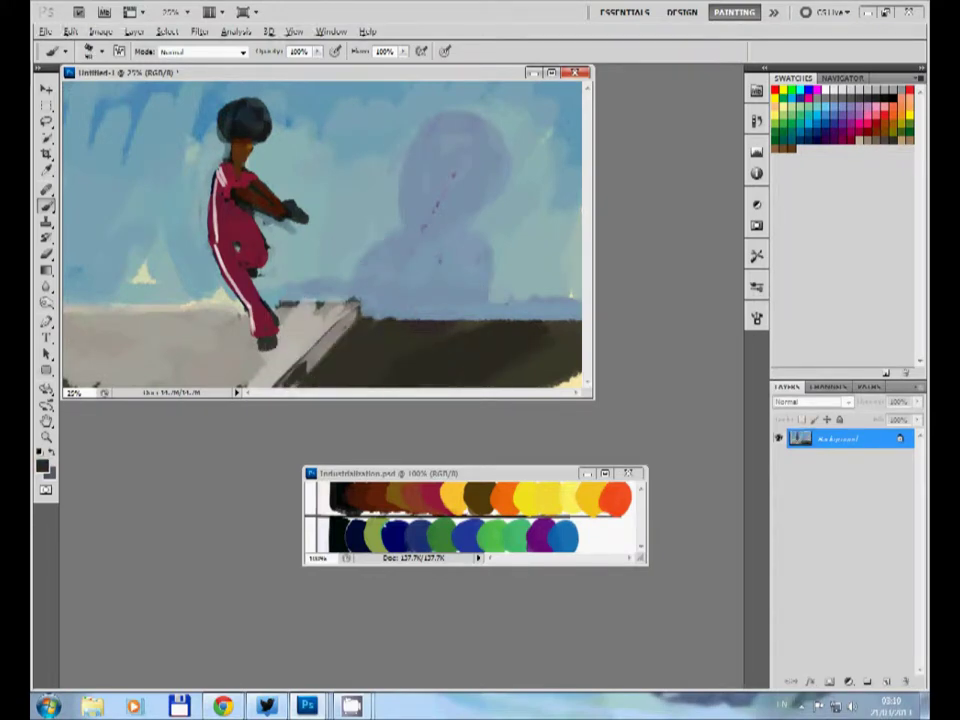
- Paint a dark grey wall down the left side, covering the vertical pole
key("x")
left_click_drag(143, 85, 152, 305)
left_click(150, 300, "alt")
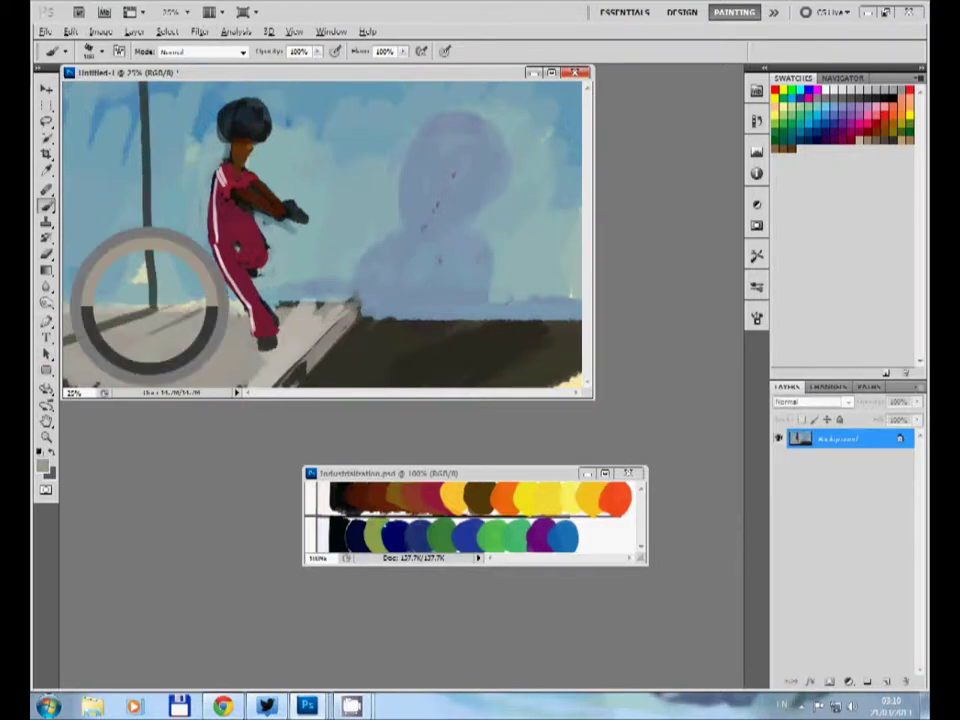
left_click_drag(125, 85, 110, 230)
left_click_drag(75, 90, 75, 230)
left_click_drag(80, 175, 80, 250)
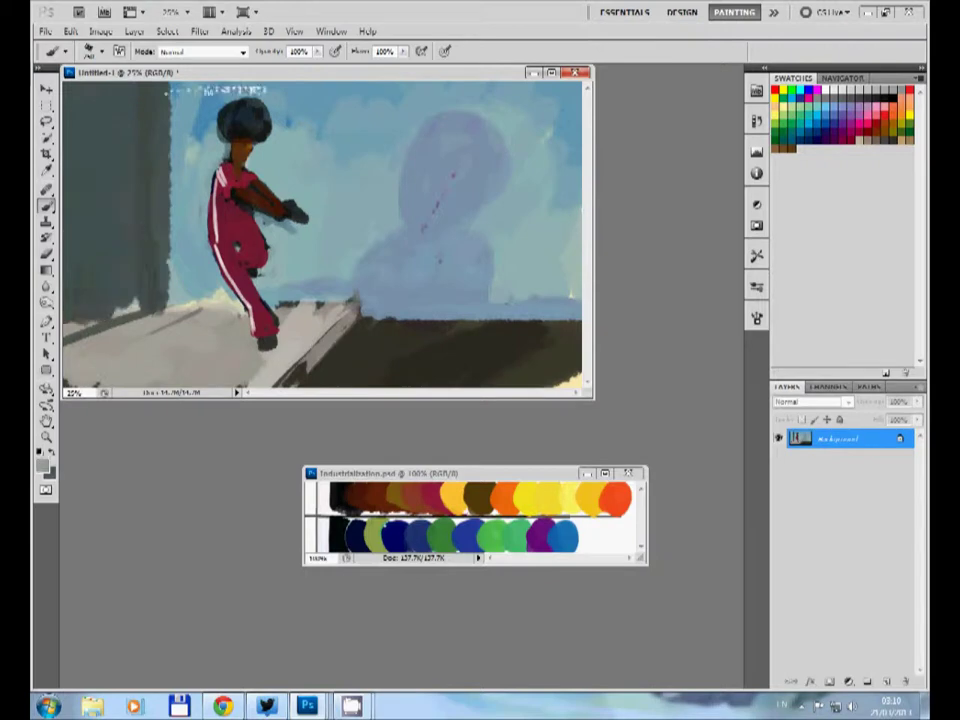
- Paint a large dark round hair mass at upper right with a tan face below
left_click(268, 97, "alt")
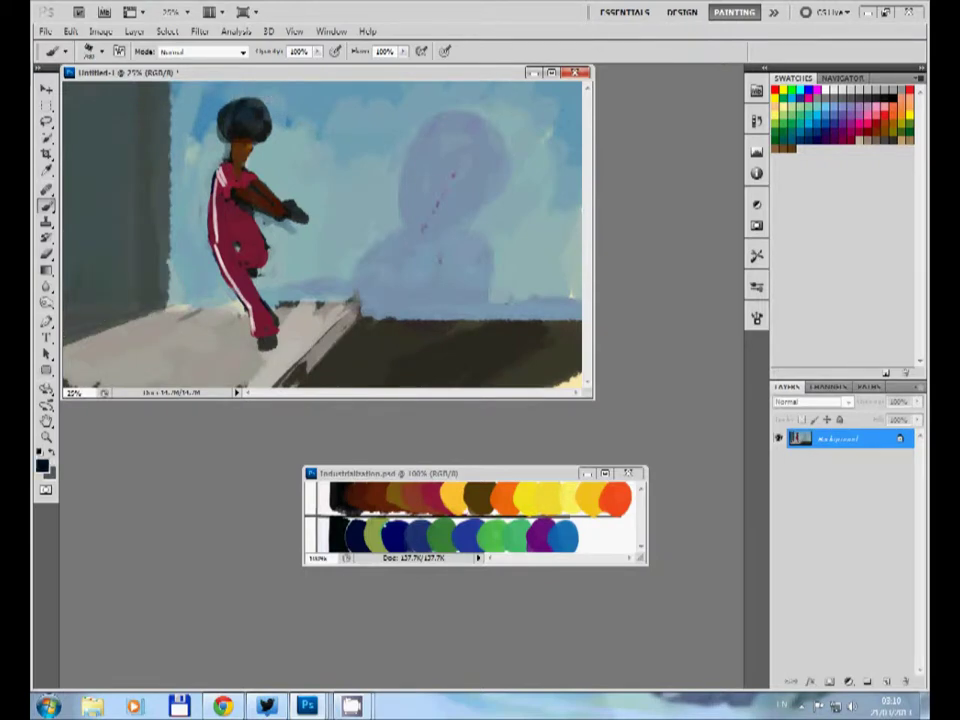
left_click_drag(470, 92, 415, 175)
left_click_drag(420, 110, 500, 160)
left_click_drag(440, 130, 545, 170)
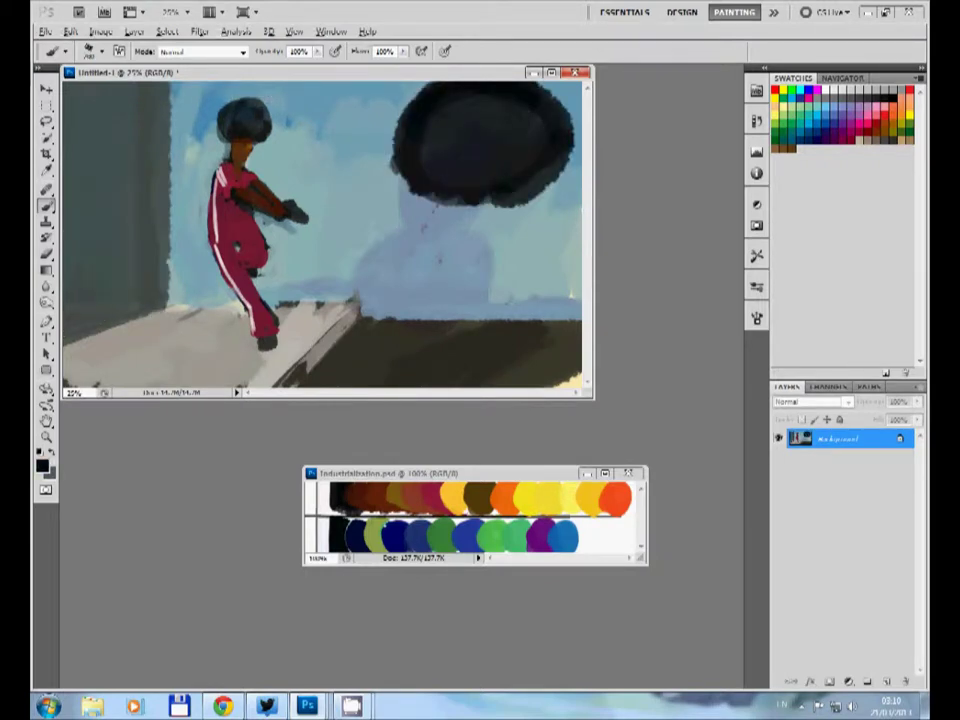
mouse_move(455, 185)
left_mouse_down()
mouse_move(420, 210)
mouse_move(460, 255)
mouse_move(485, 200)
left_mouse_up()
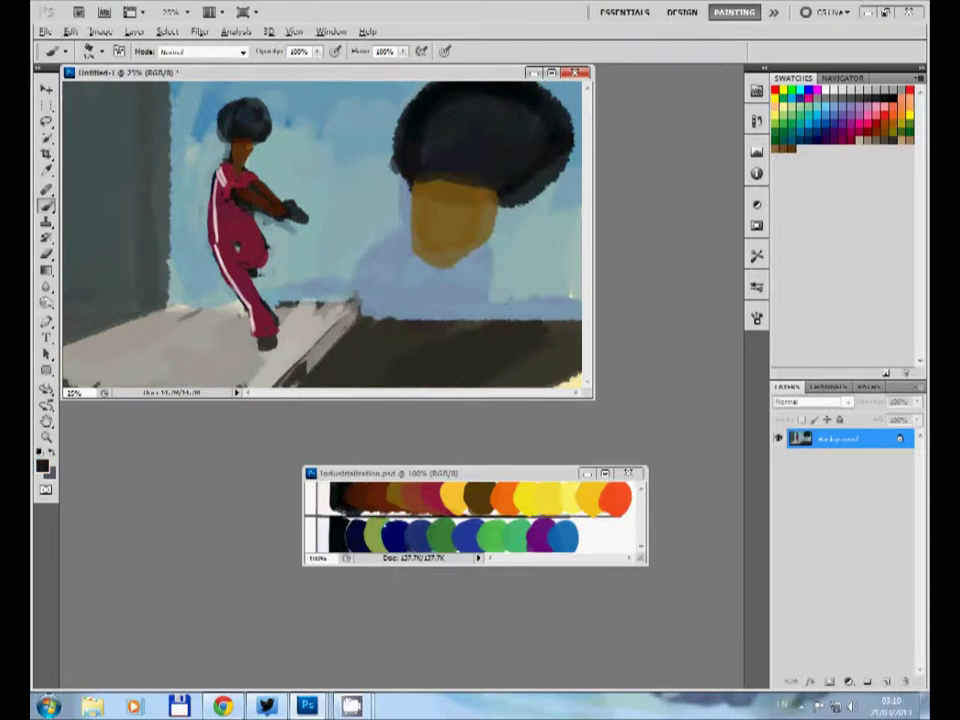
- Extend the hair and add tan legs, then cover the head area with sky blue
left_click_drag(550, 150, 570, 178)
left_click_drag(450, 255, 375, 330)
left_click_drag(470, 250, 535, 330)
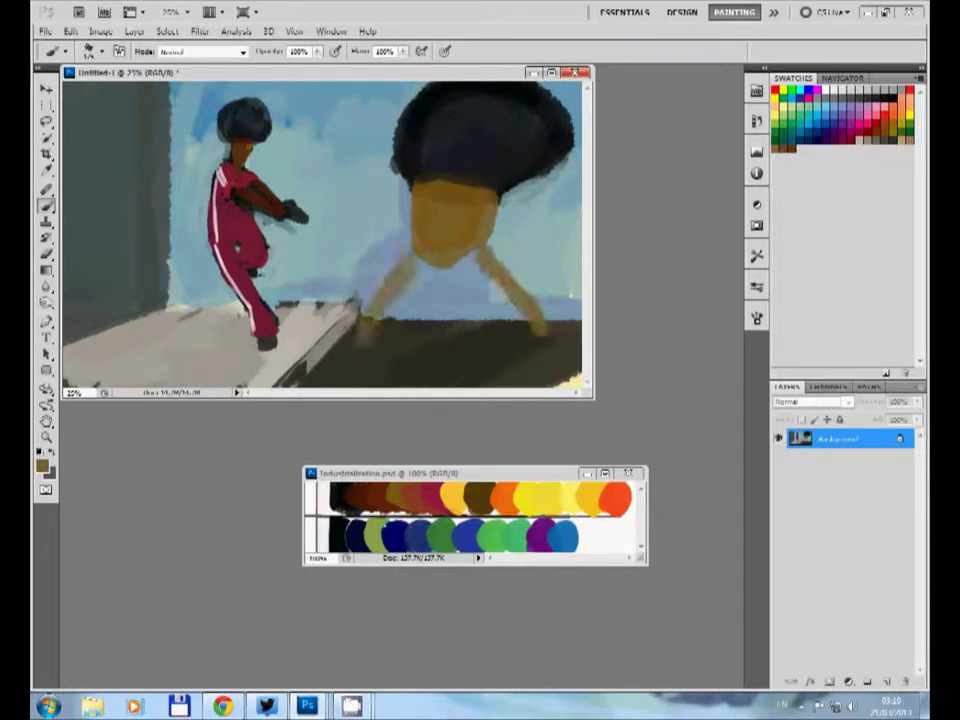
left_click_drag(370, 260, 460, 290)
left_click_drag(400, 100, 540, 250)
left_click_drag(570, 180, 490, 300)
mouse_move(430, 80)
left_mouse_down()
mouse_move(360, 245)
mouse_move(340, 150)
left_mouse_up()
- Block in a darker blue silhouette centre-right and rework the upper sky in blue tones
left_click_drag(350, 65, 300, 145)
left_click_drag(320, 65, 220, 120)
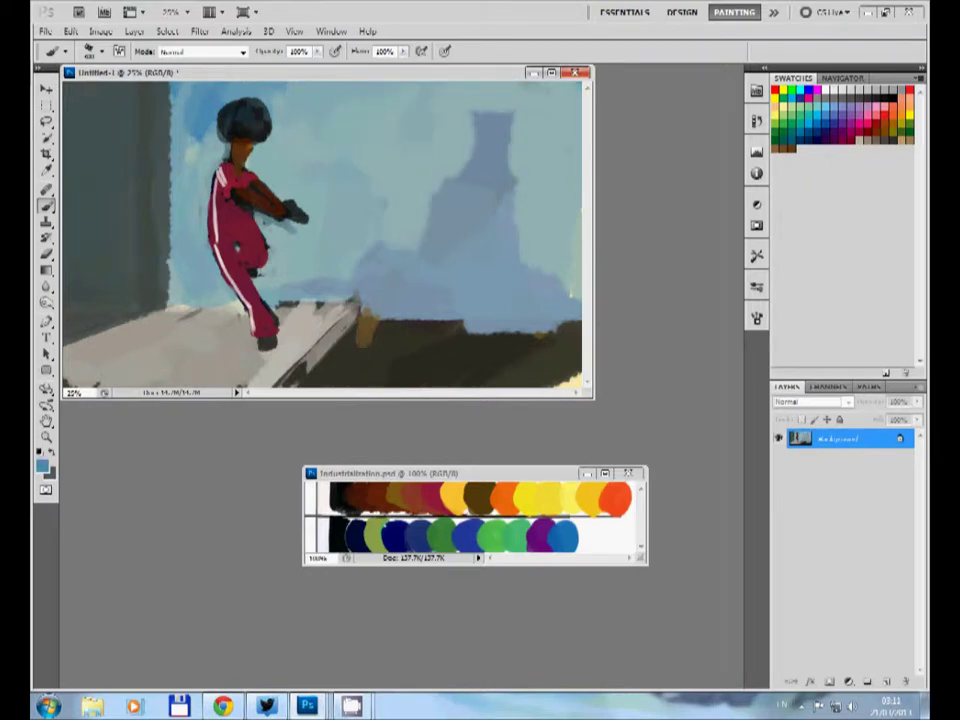
mouse_move(140, 130)
left_mouse_down()
mouse_move(230, 70)
mouse_move(310, 115)
left_mouse_up()
left_click_drag(250, 70, 390, 120)
mouse_move(295, 150)
left_mouse_down()
mouse_move(460, 90)
mouse_move(510, 170)
left_mouse_up()
- Shape the foreground into a dark brown curved dome with a light ledge along its top
left_click(439, 326, "alt")
left_click_drag(360, 318, 580, 318)
left_click_drag(460, 325, 560, 325)
left_click_drag(345, 305, 575, 232)
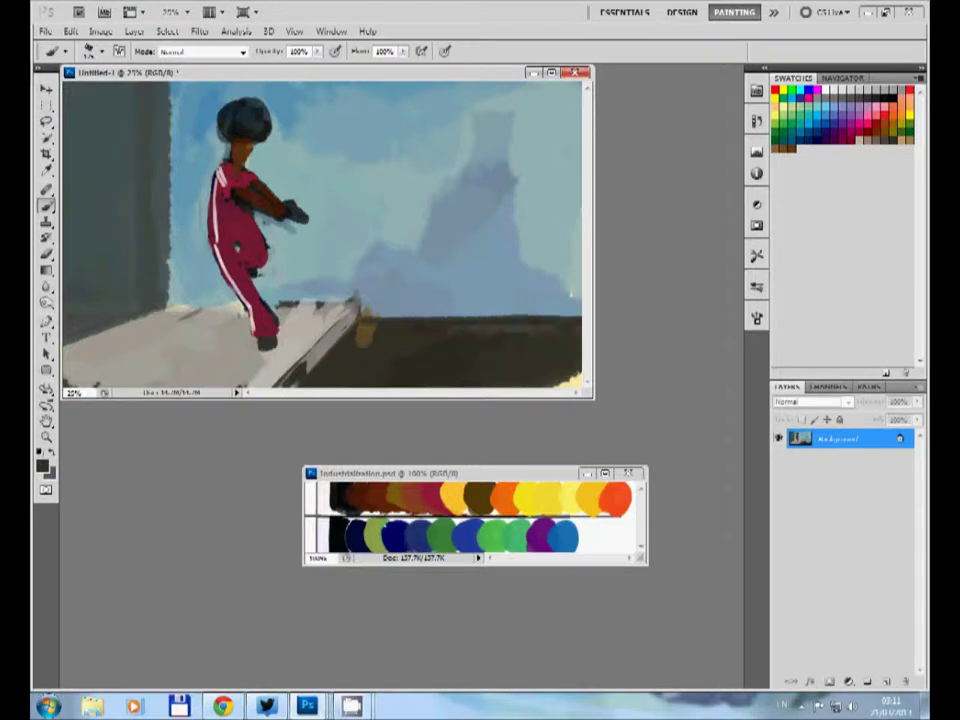
left_click_drag(300, 370, 580, 235)
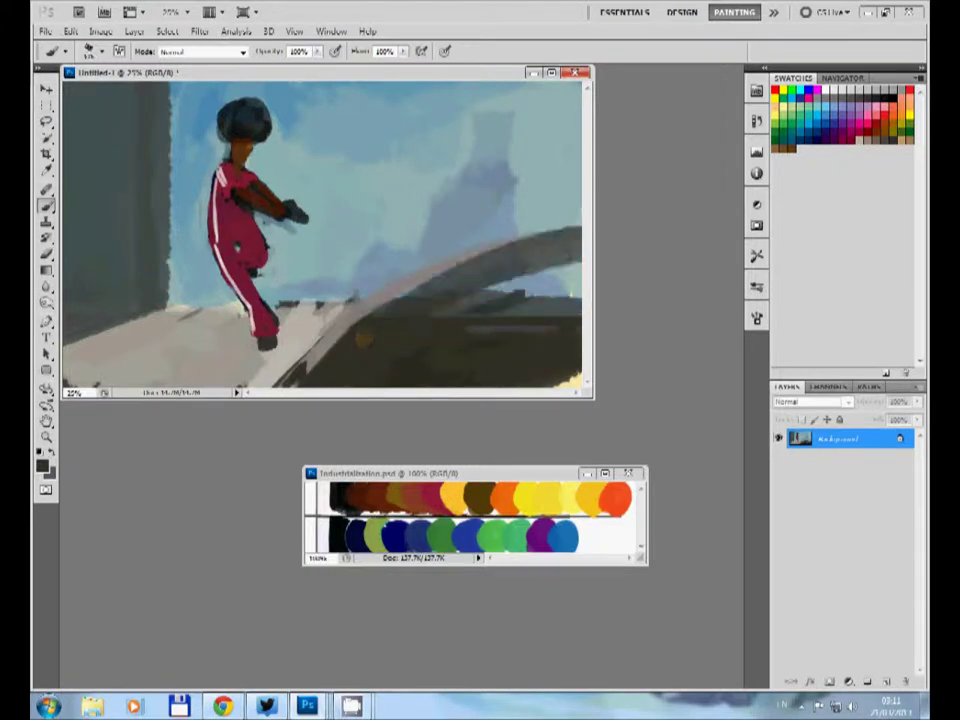
left_click_drag(330, 330, 570, 280)
left_click(200, 340, "alt")
left_click_drag(300, 305, 495, 283)
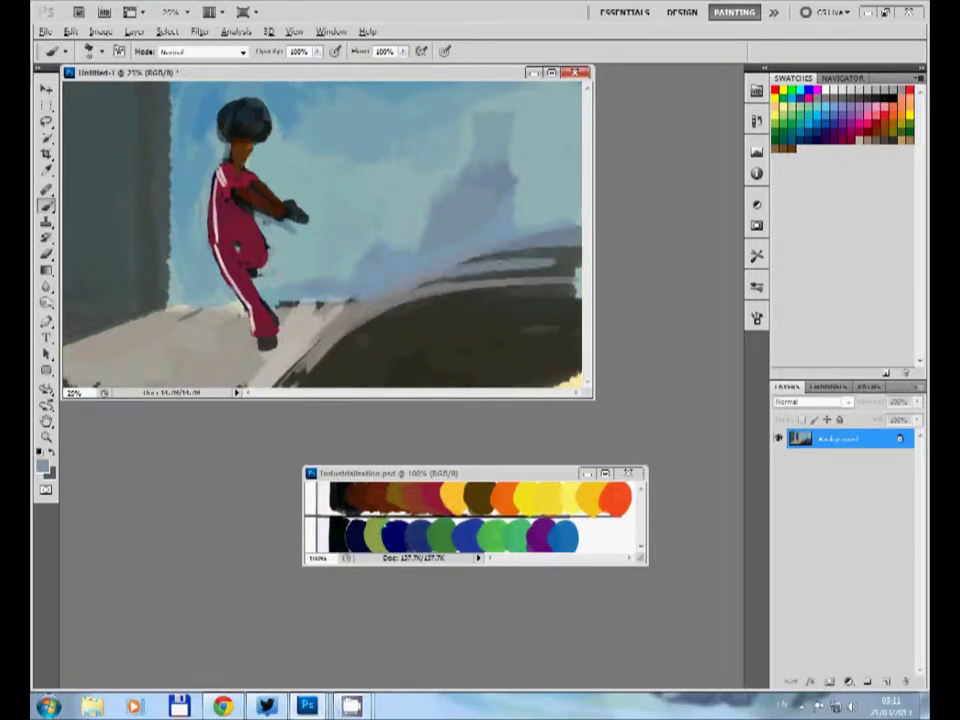
left_click_drag(305, 328, 578, 262)
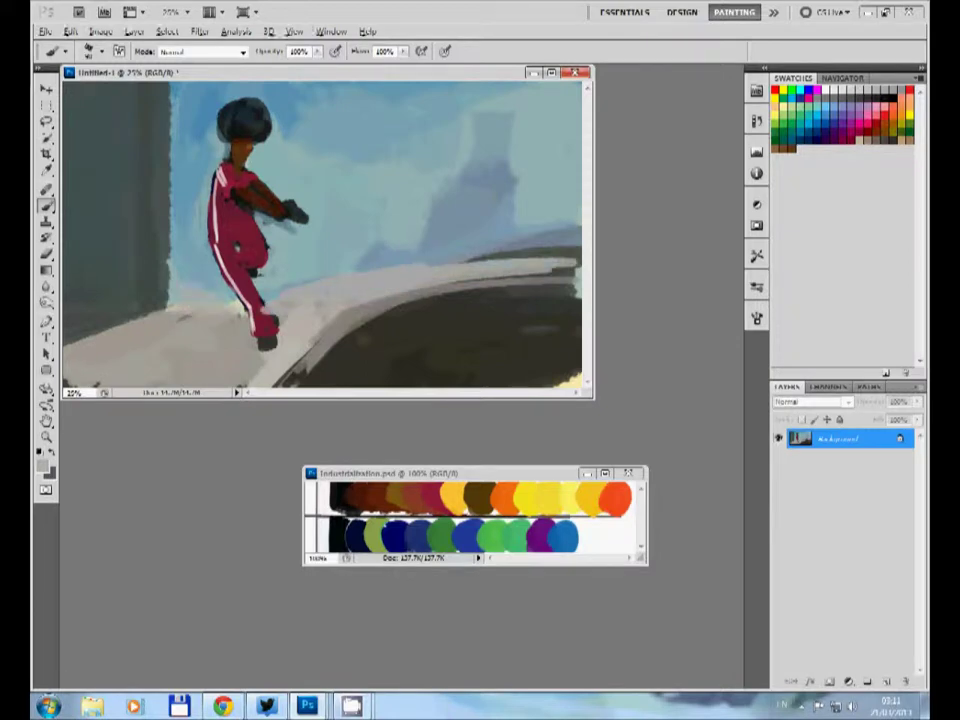
- Repaint the left wall and the edge beside the figure in blue-grey
left_click_drag(182, 290, 180, 160)
left_click_drag(175, 280, 176, 170)
left_click(200, 130, "alt")
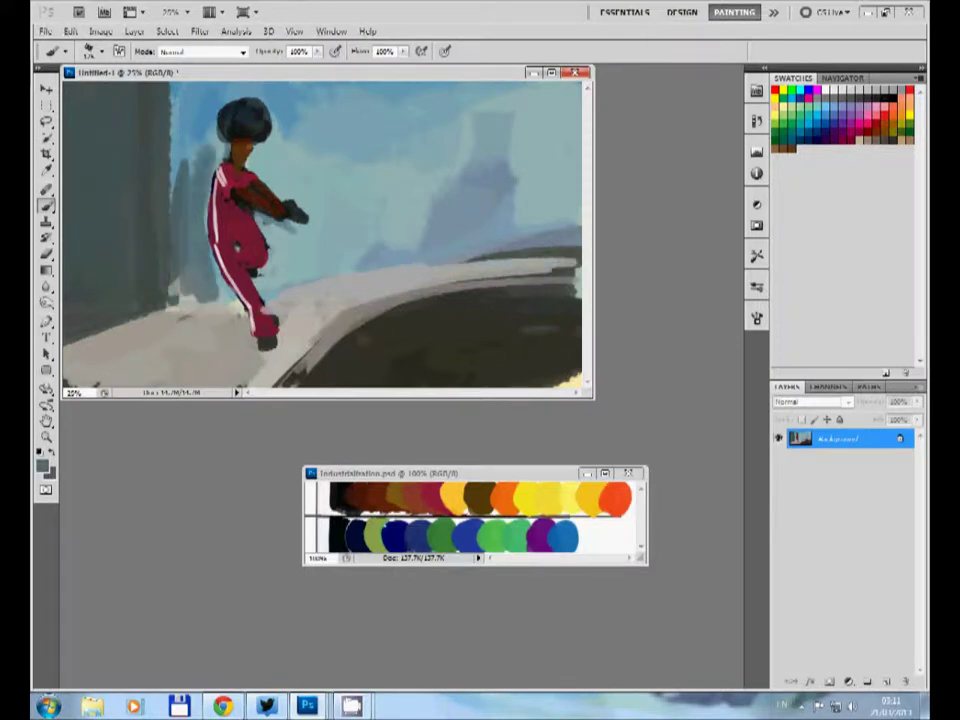
left_click_drag(140, 75, 70, 120)
left_click_drag(130, 100, 70, 150)
mouse_move(140, 150)
left_mouse_down()
mouse_move(105, 190)
mouse_move(70, 200)
left_mouse_up()
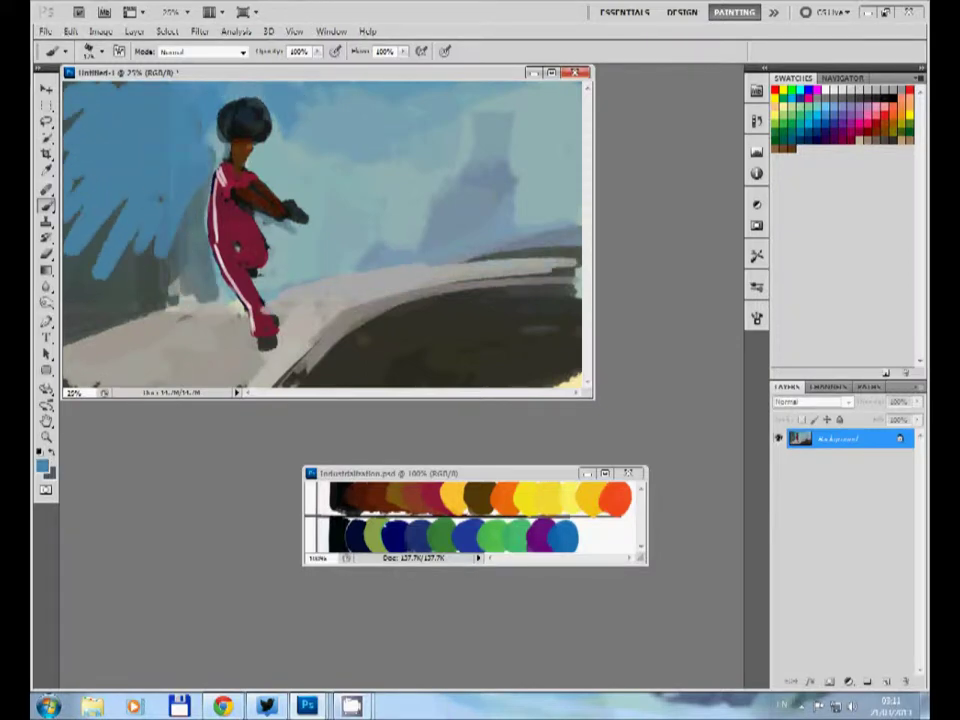
left_click_drag(125, 175, 85, 215)
left_click_drag(150, 210, 70, 260)
- Swap between near-black, reddish-maroon and darker brown colours for the vehicle's body
key("x")
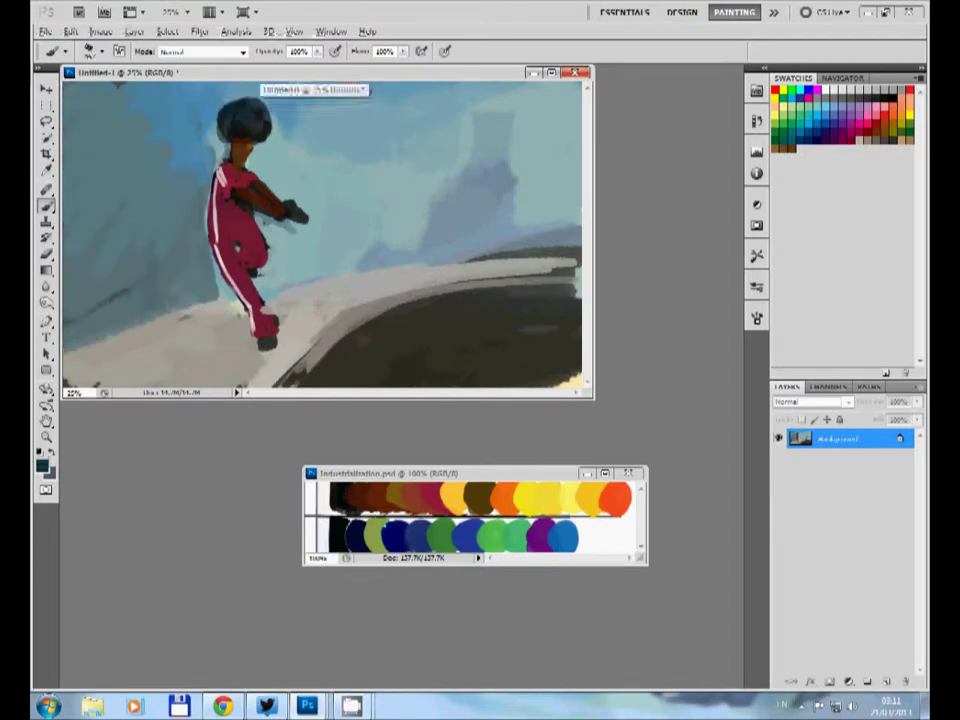
key("x")
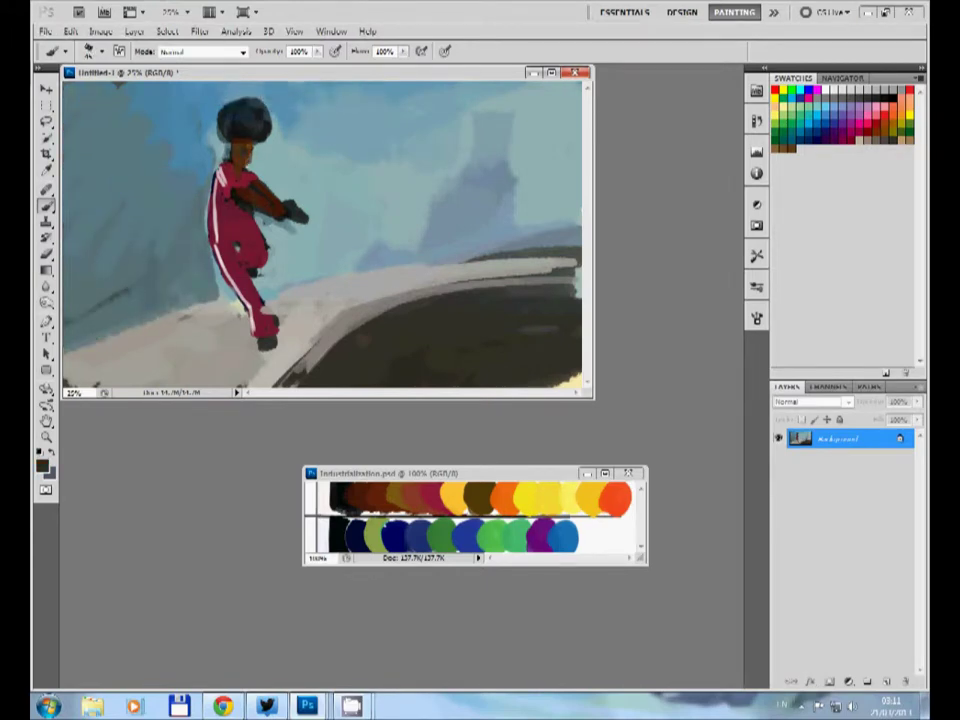
key("x")
key("x")
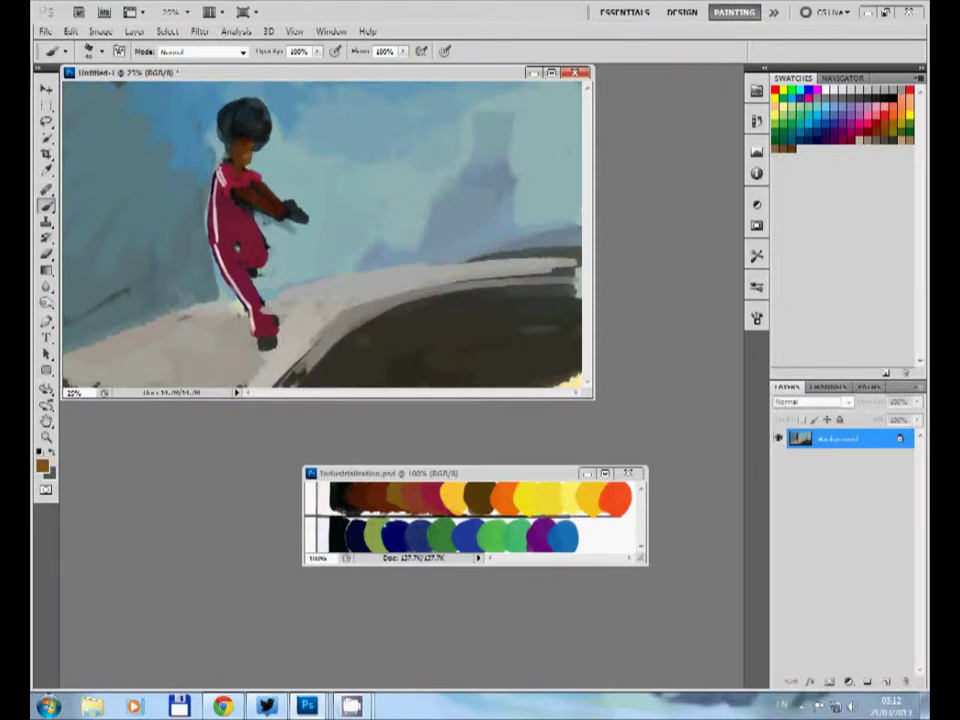
key("x")
key("x")
key("x")
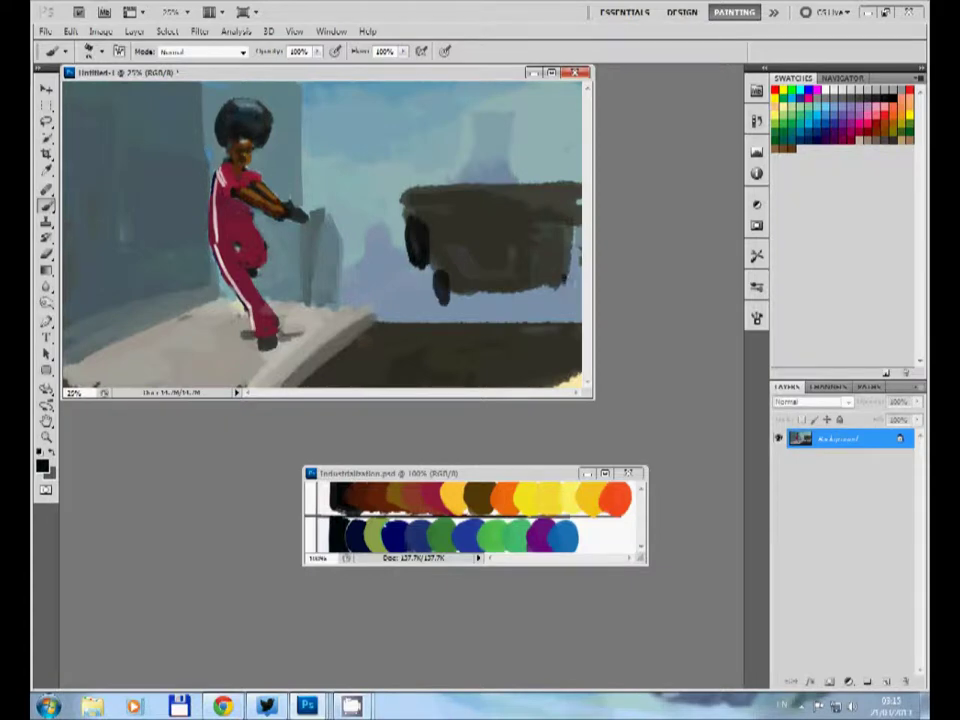
- Add highlights and a broad grey band across the car's top
mouse_move(430, 170)
left_mouse_down()
mouse_move(575, 176)
mouse_move(547, 150)
left_mouse_up()
left_click_drag(453, 150, 547, 150)
mouse_move(412, 150)
left_mouse_down()
mouse_move(575, 142)
mouse_move(500, 148)
left_mouse_up()
mouse_move(575, 188)
left_mouse_down()
mouse_move(395, 188)
mouse_move(570, 152)
left_mouse_up()
left_click(497, 118, "alt")
left_click_drag(410, 145, 575, 145)
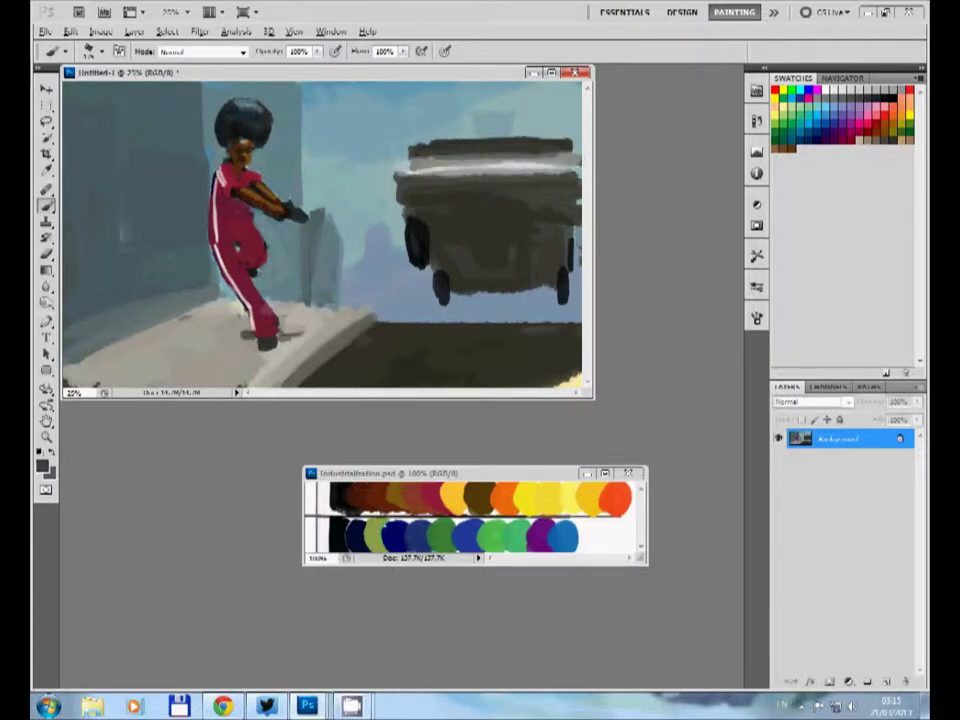
- Dab four yellow lights along the car's roof
left_click(453, 494, "alt")
left_click(428, 148)
left_click(558, 147)
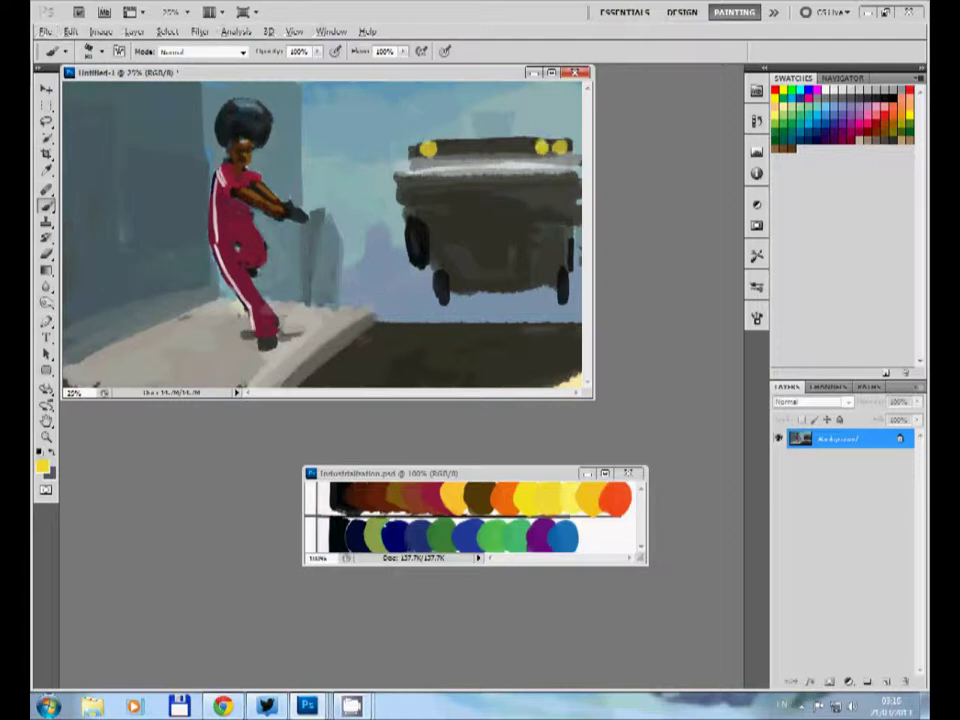
left_click(448, 149)
left_click(540, 148)
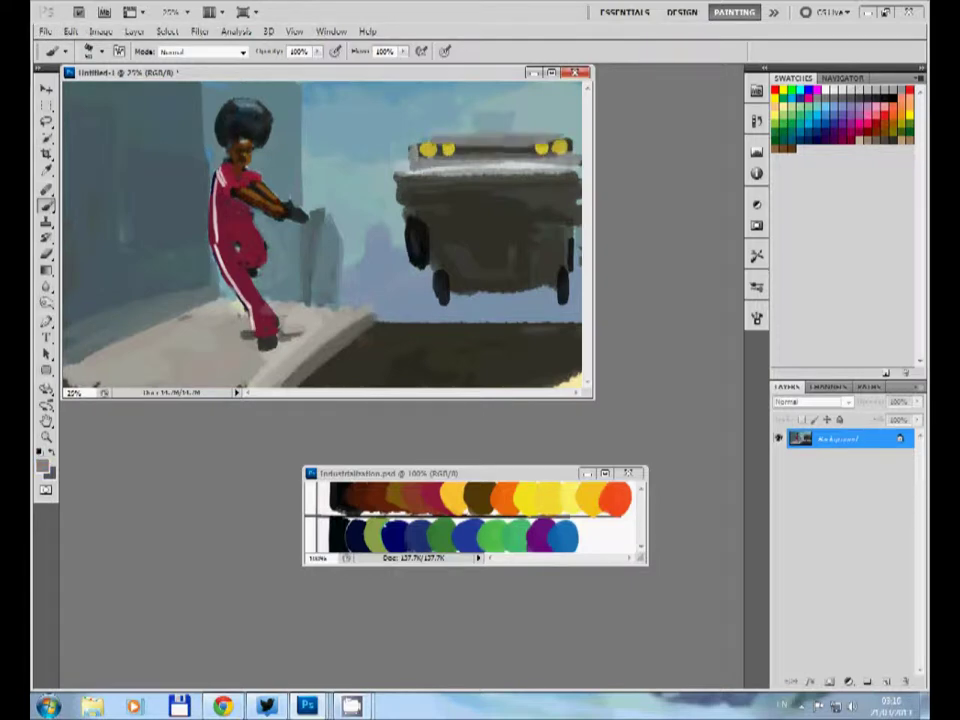
- Paint a light grey roof over the lights, darken the left side, and highlight the lower body
left_click_drag(408, 147, 575, 147)
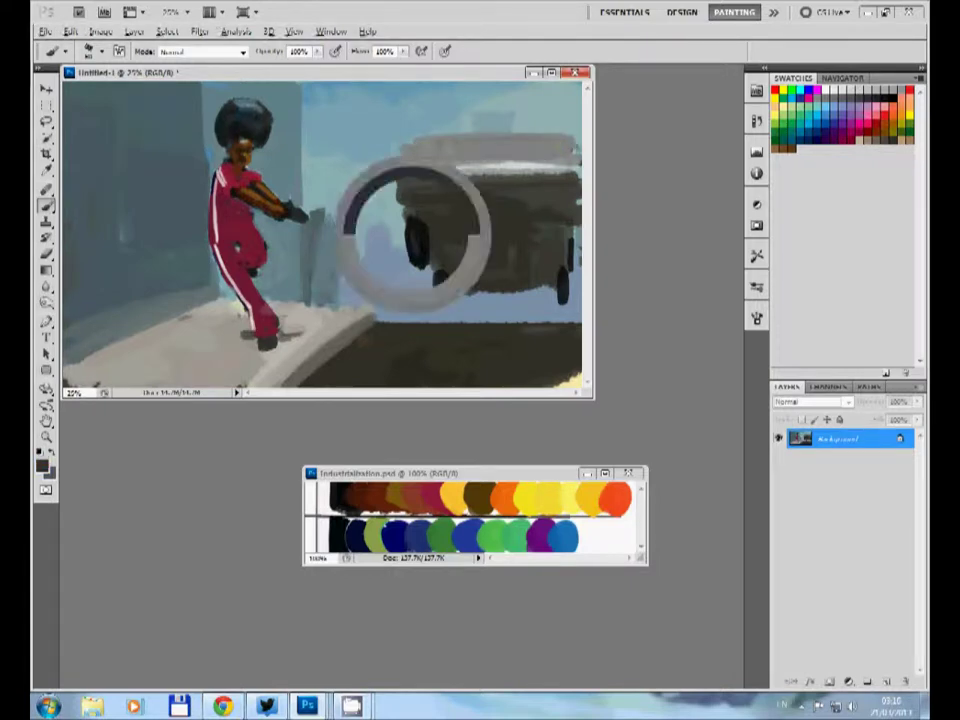
mouse_move(405, 205)
left_mouse_down()
mouse_move(412, 255)
mouse_move(576, 236)
left_mouse_up()
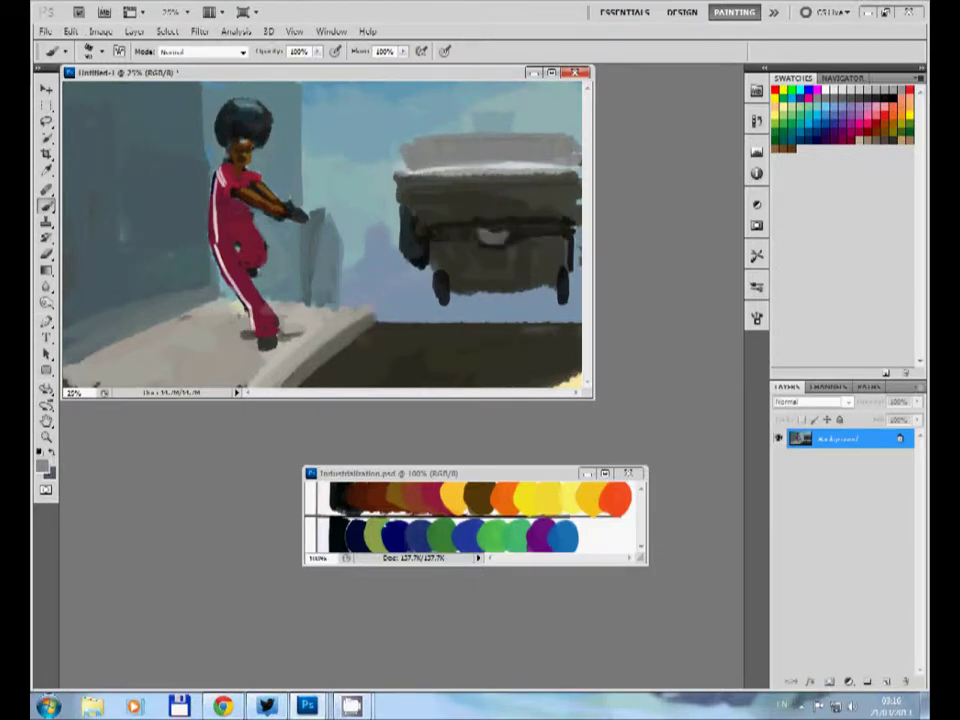
left_click_drag(435, 235, 565, 232)
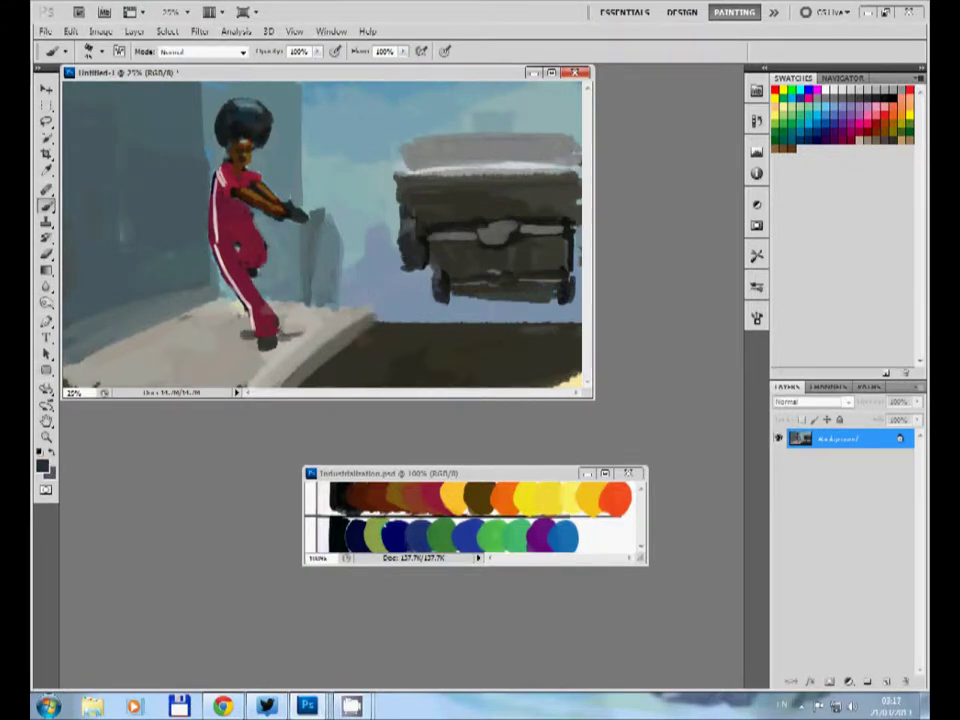
- Paint a black roof edge on the car and two pale yellow headlights
key("d")
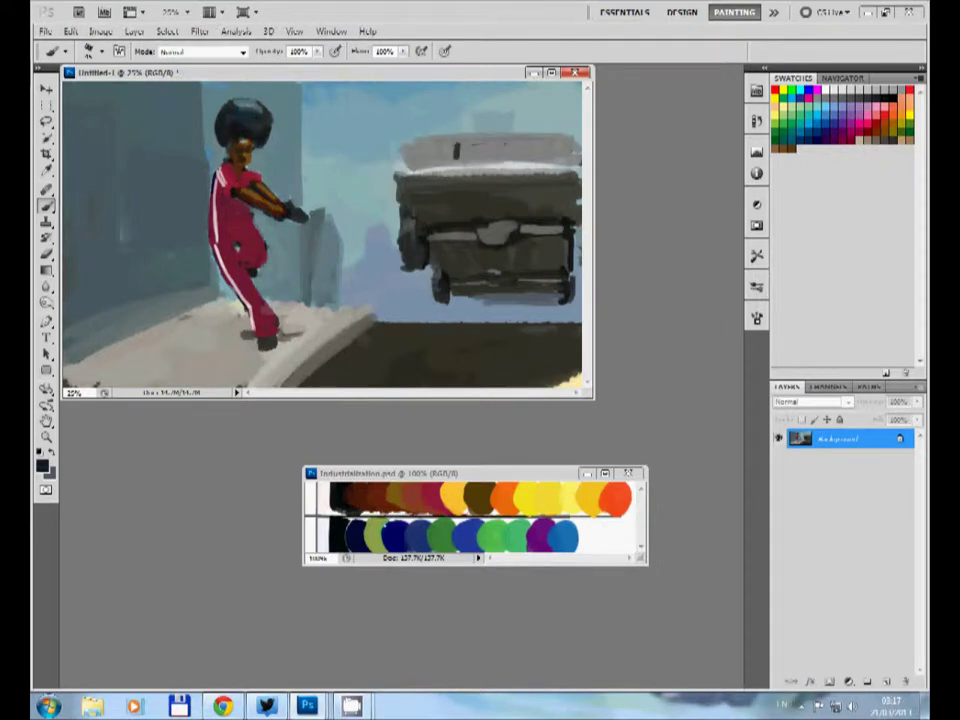
left_click_drag(456, 150, 545, 150)
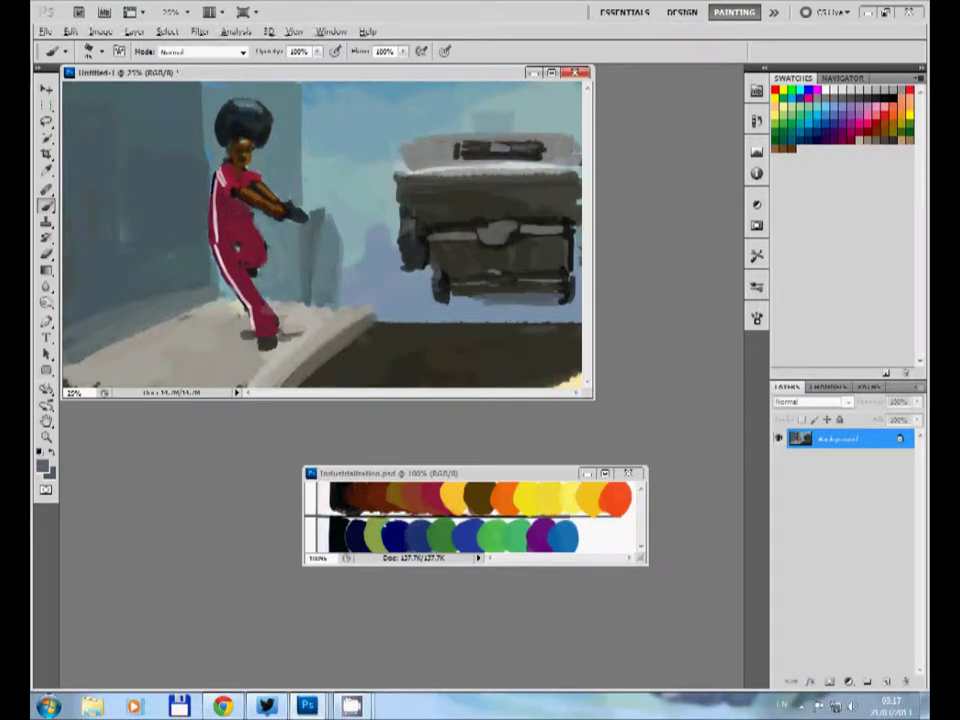
left_click_drag(468, 148, 412, 148)
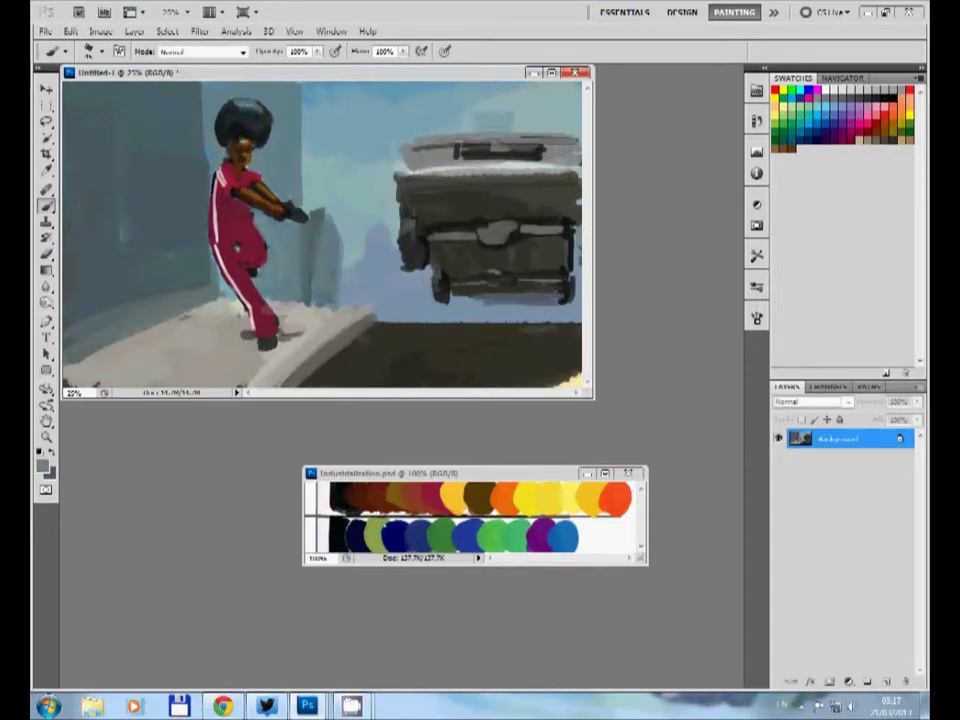
left_click(436, 155, "alt")
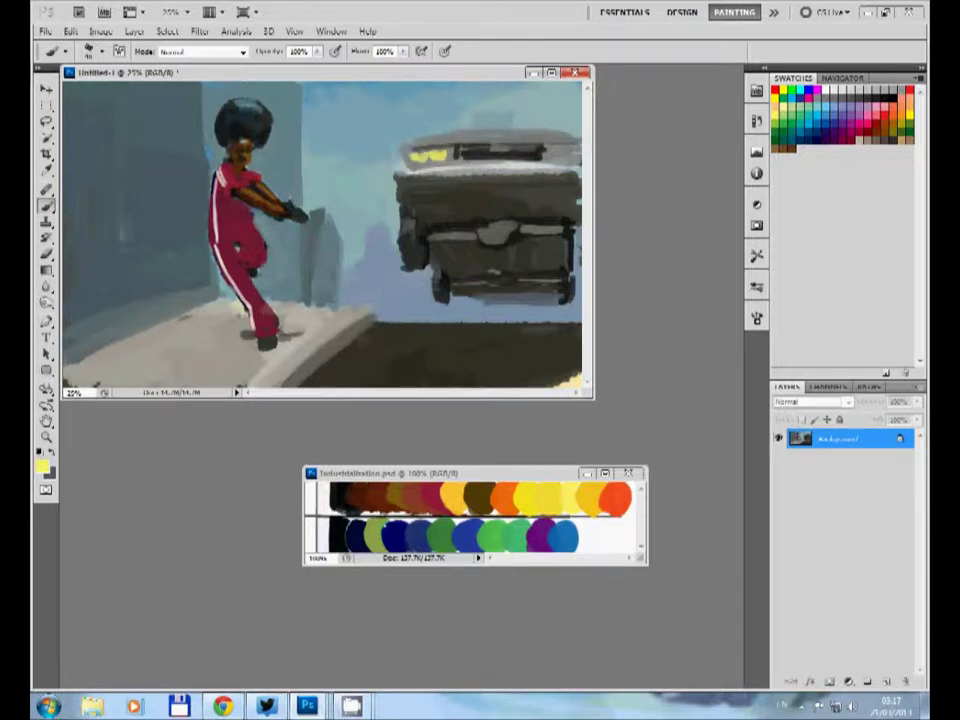
left_click(563, 152)
left_click(432, 185, "alt")
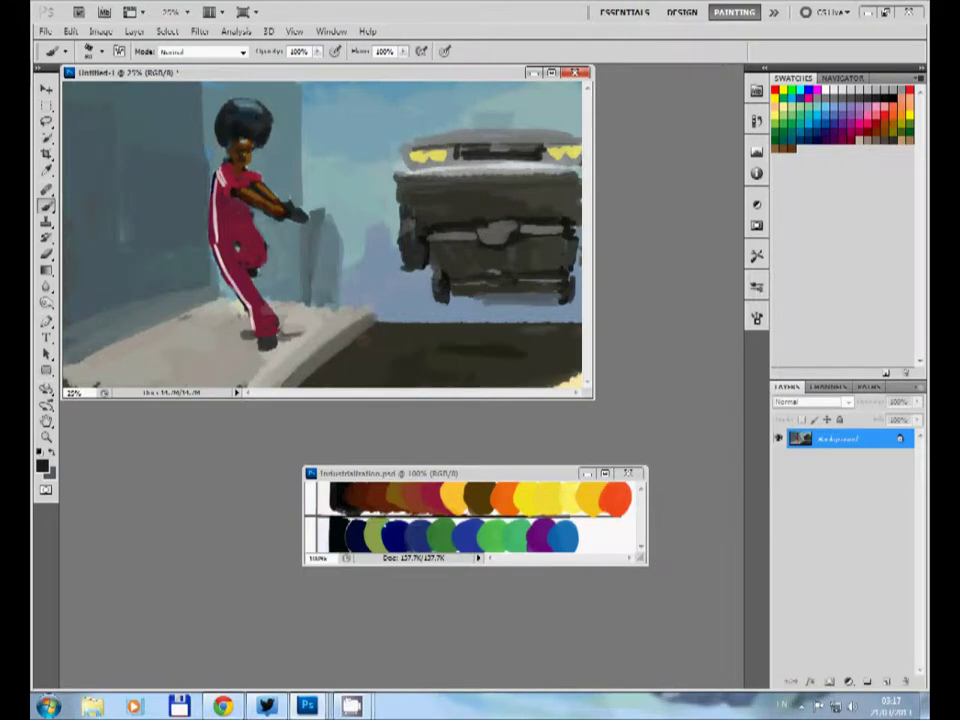
- Darken the car's underside with dark strokes and pick lighter grey tones
left_click_drag(440, 288, 575, 285)
mouse_move(332, 285)
left_mouse_down()
mouse_move(435, 272)
mouse_move(490, 300)
left_mouse_up()
left_click(312, 225, "alt")
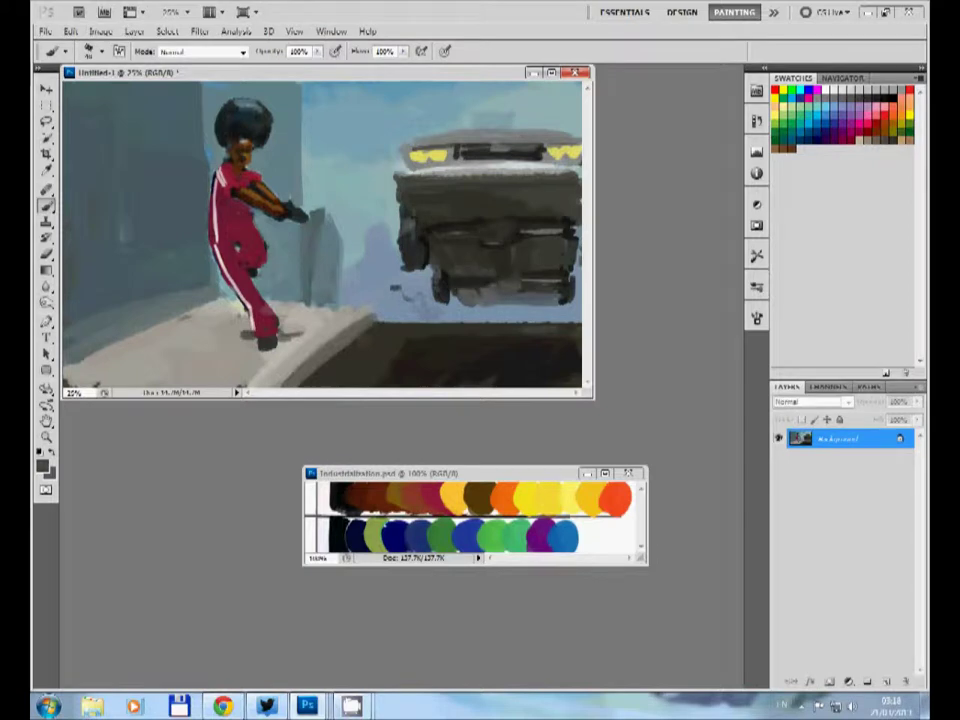
left_click(385, 218, "alt")
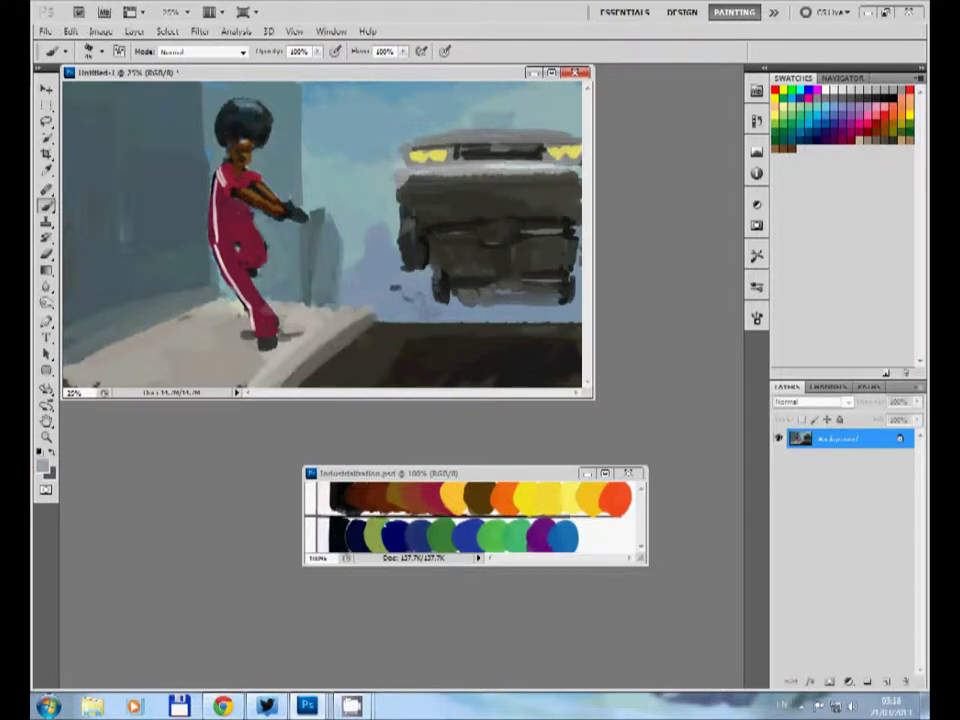
- Paint a dark plate shape on the car front, then fill it blue
key("d")
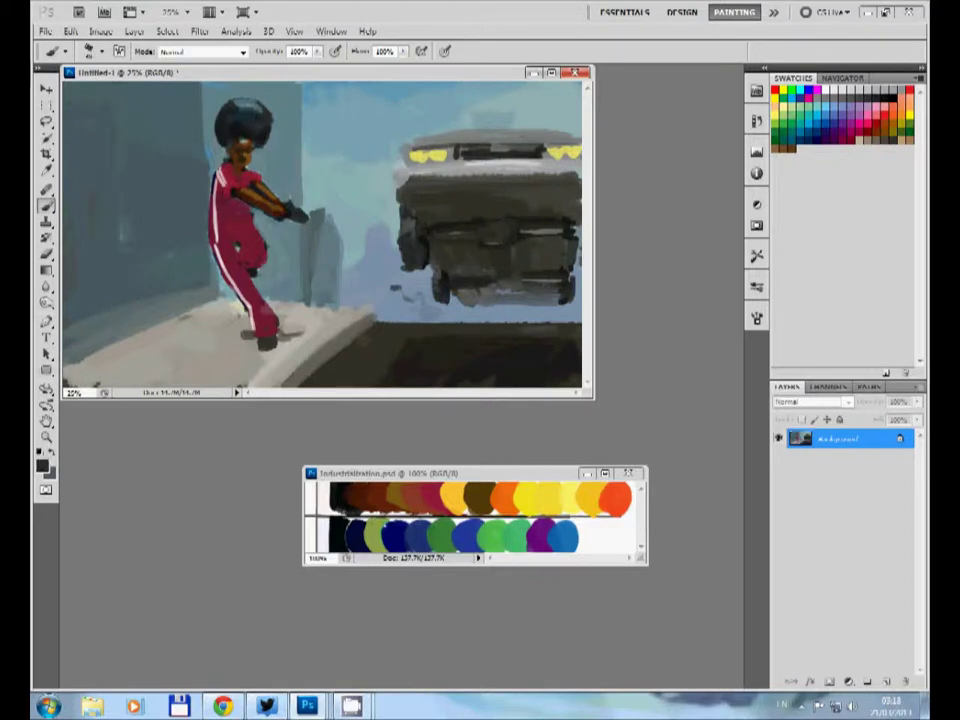
left_click_drag(474, 172, 528, 170)
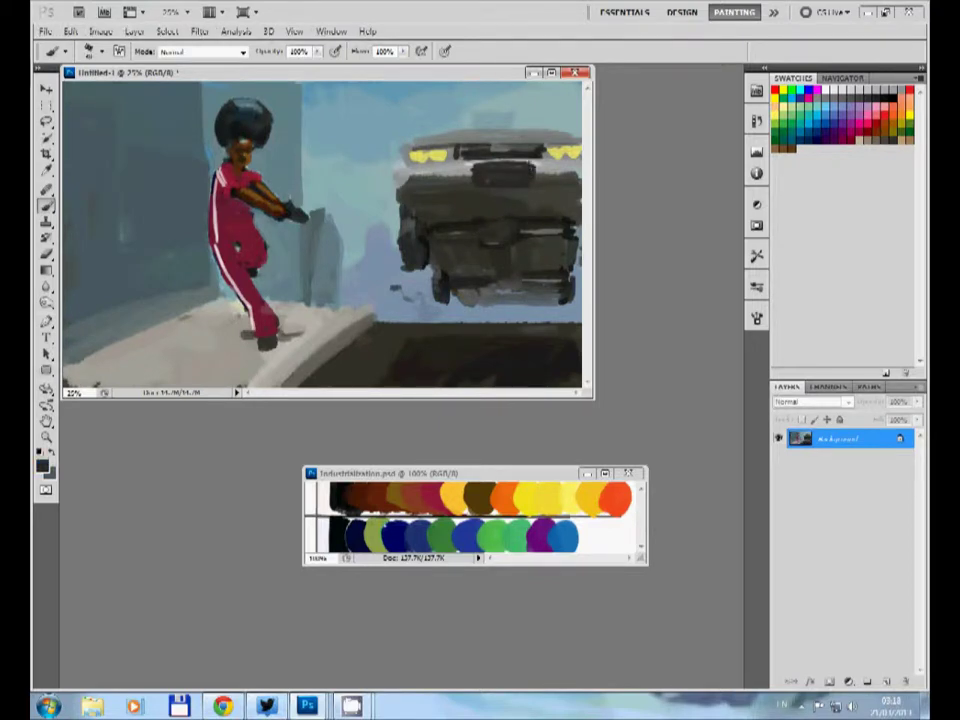
left_click(465, 537, "alt")
left_click_drag(480, 168, 530, 180)
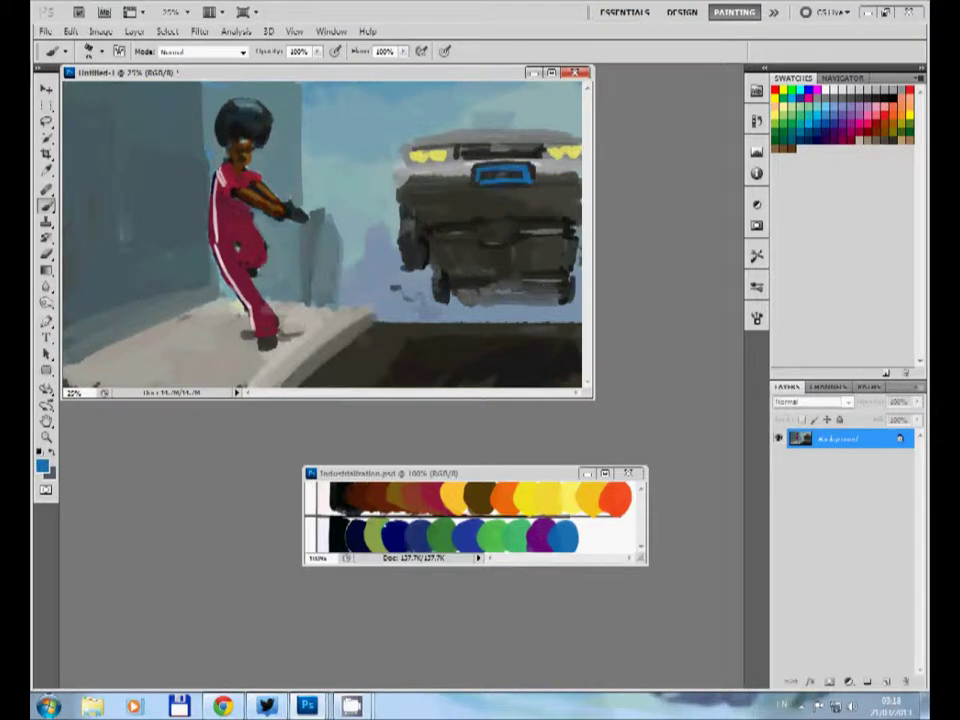
- Add white characters to the blue plate, then switch to black for the headlight centres
key("x")
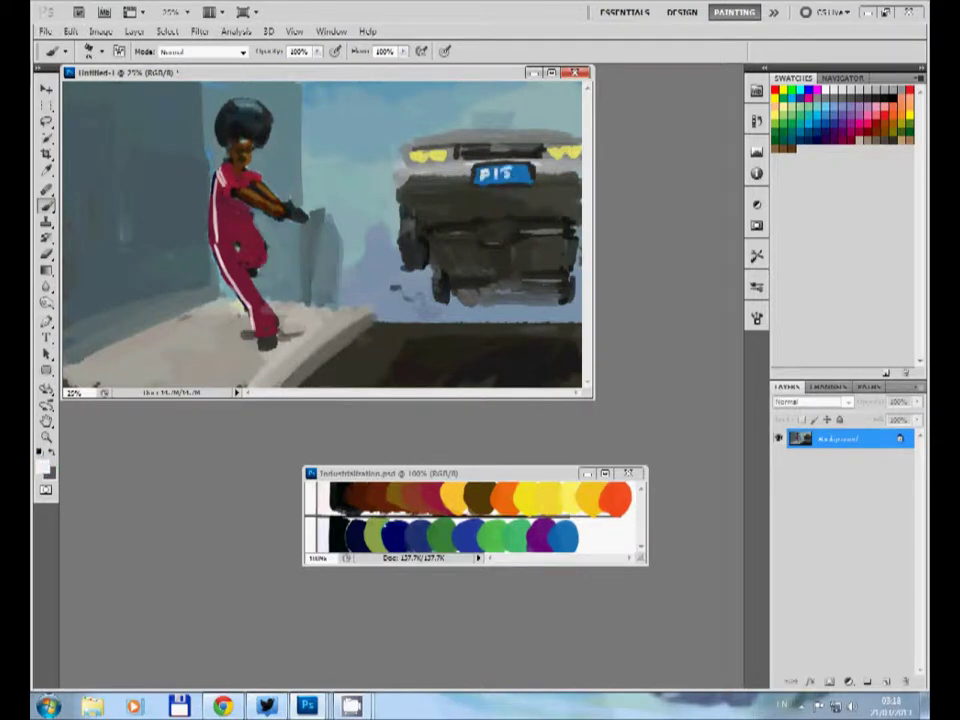
key("x")
key("x")
mouse_move(511, 166)
left_mouse_down()
mouse_move(511, 179)
mouse_move(522, 179)
left_mouse_up()
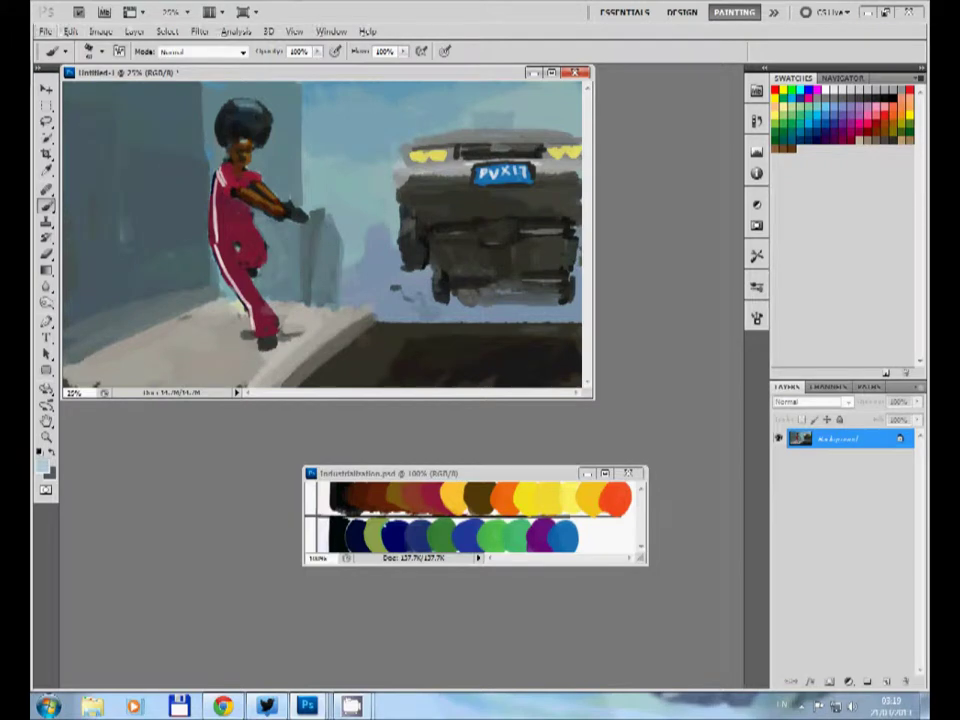
key("x")
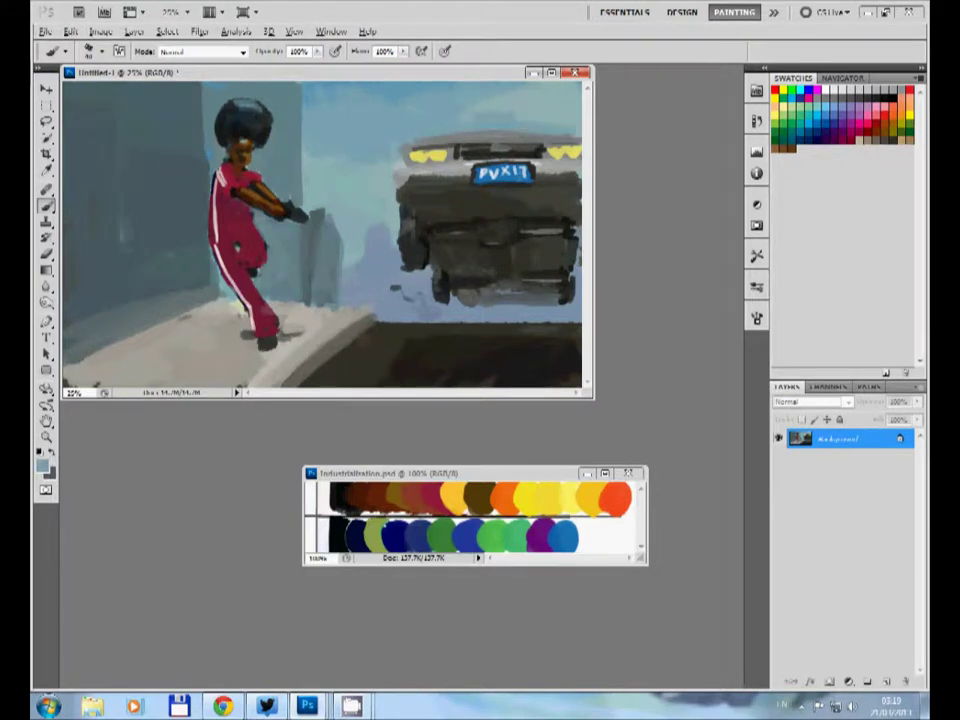
key("d")
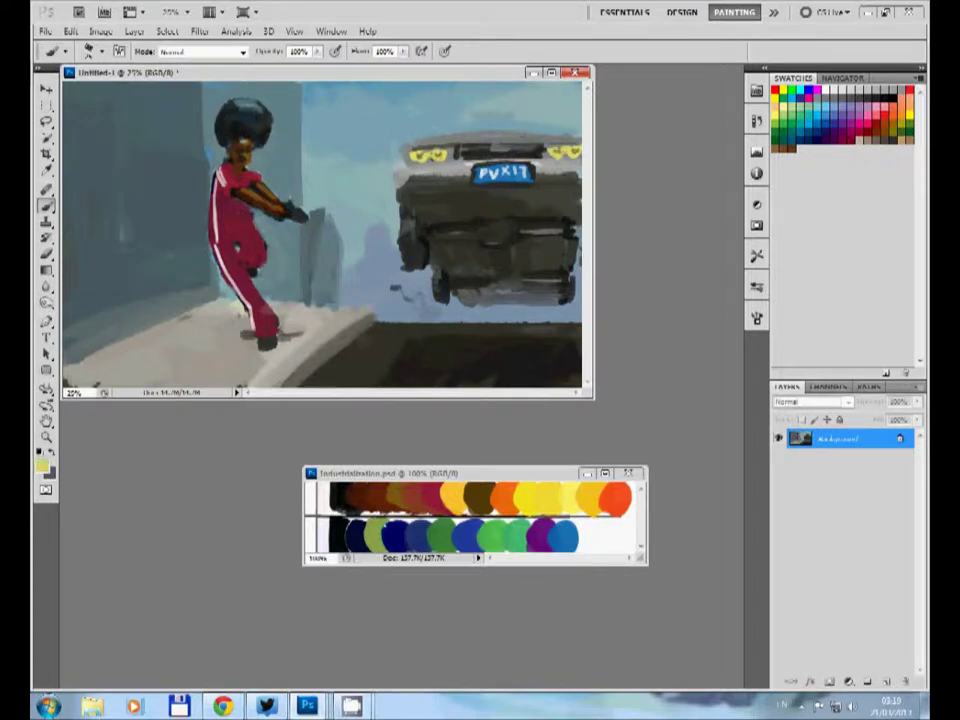
- Refine the car's roof line with a dark arc and white highlights, plus a sky stroke
left_click(423, 118, "alt")
key("d")
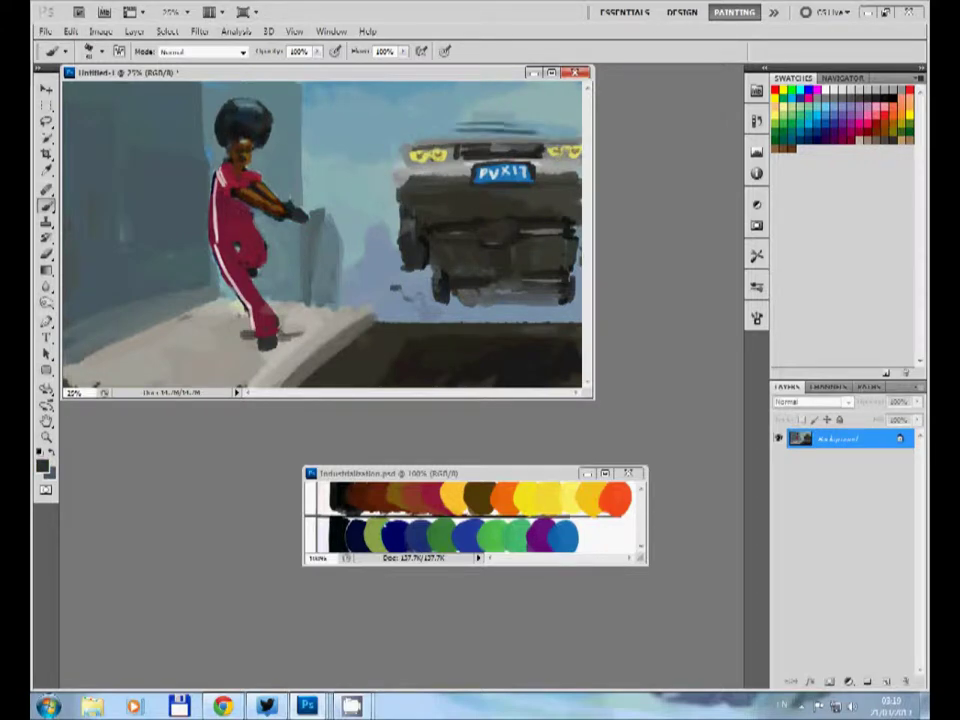
left_click_drag(432, 132, 540, 128)
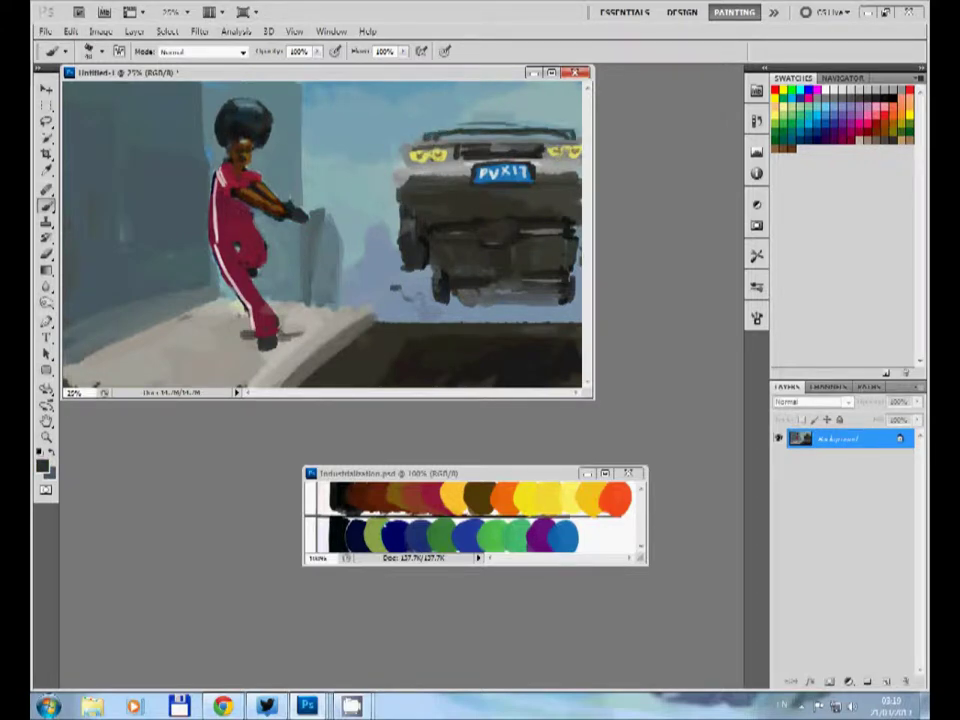
key("x")
left_click_drag(421, 135, 487, 128)
left_click_drag(324, 102, 421, 100)
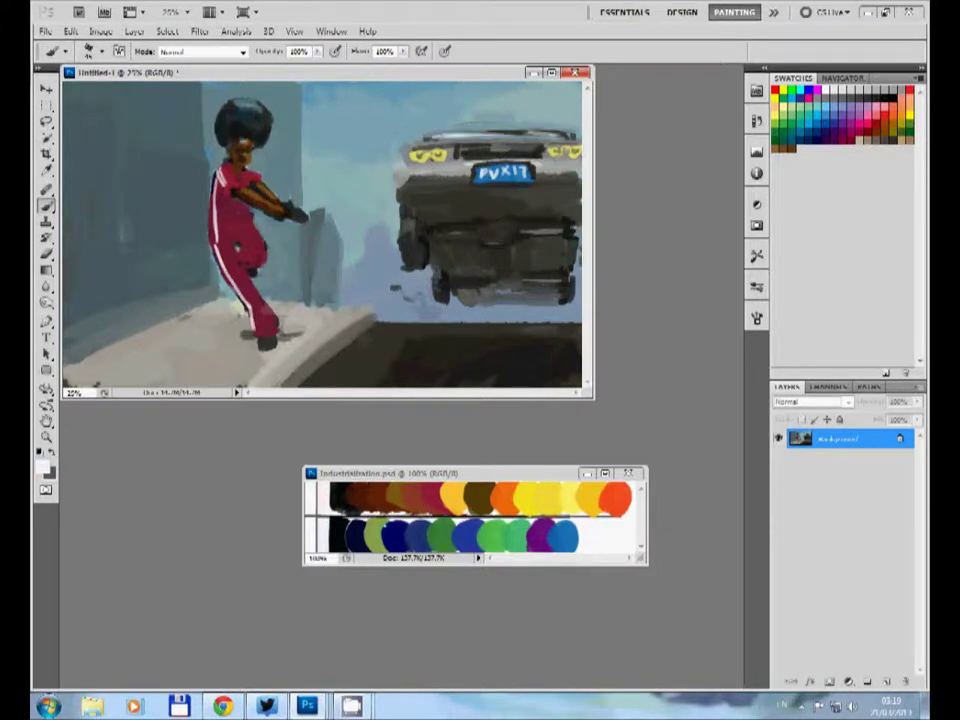
- Paint blue-grey strokes under the car and grey shadows by the feet and wall base
left_click(294, 148, "alt")
left_click_drag(420, 316, 560, 312)
left_click(265, 345, "alt")
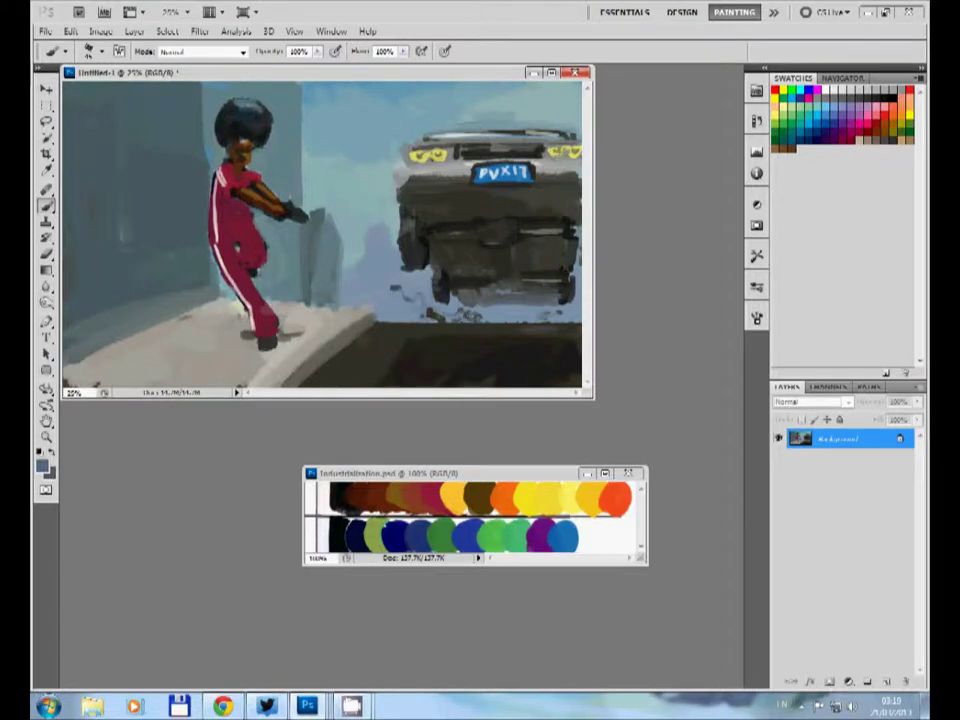
left_click_drag(185, 335, 250, 340)
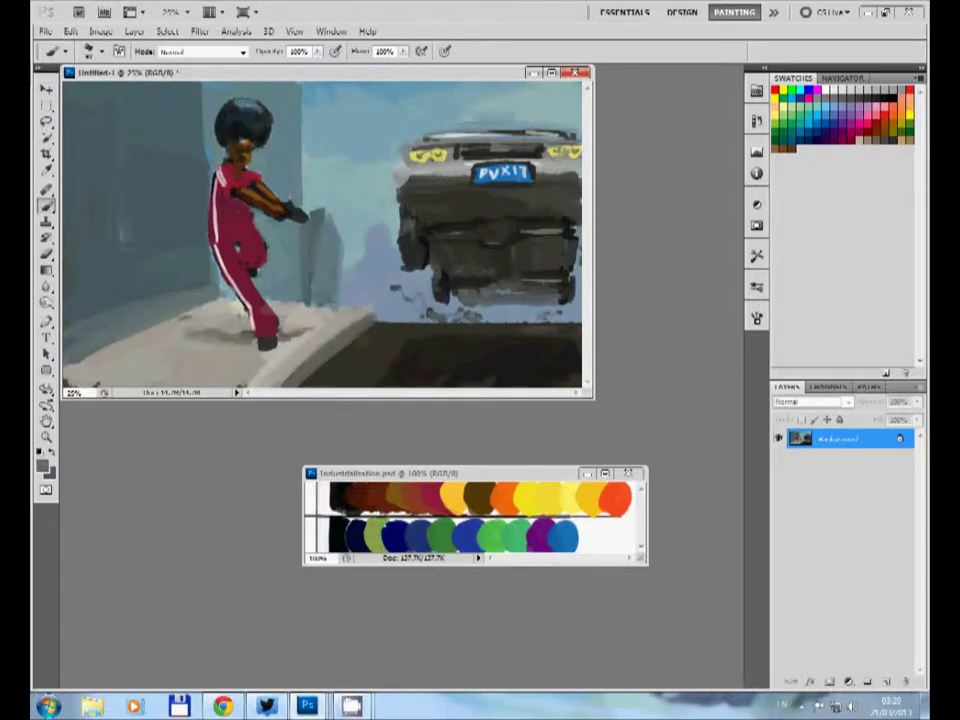
left_click(150, 240, "alt")
left_click_drag(110, 312, 235, 318)
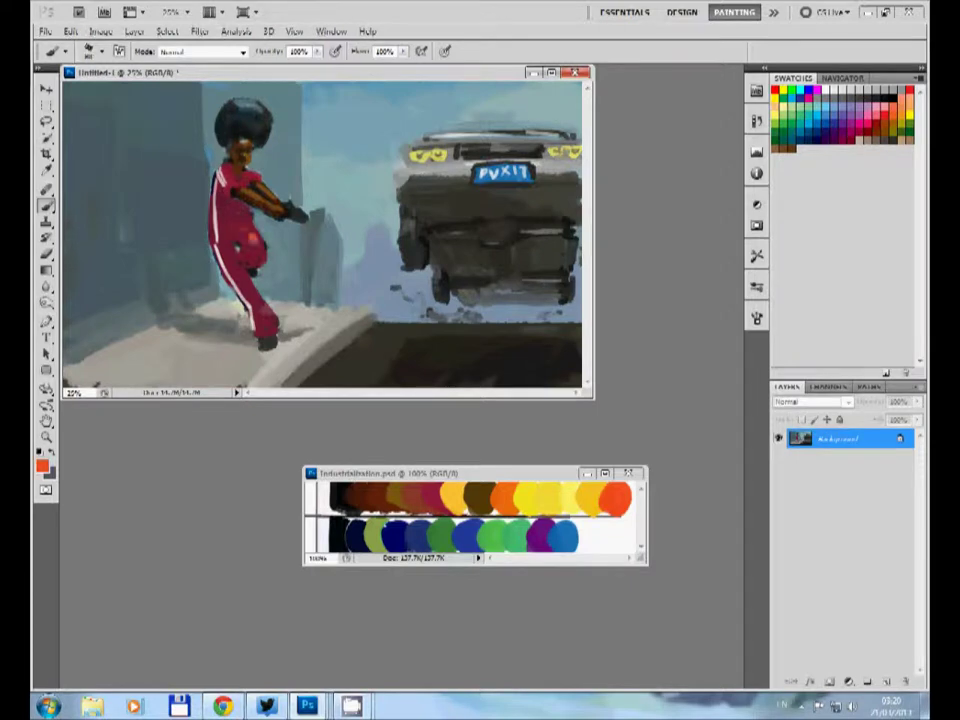
- Repaint the tracksuit torso and hips red and touch up greys near the gun
left_click_drag(230, 195, 248, 240)
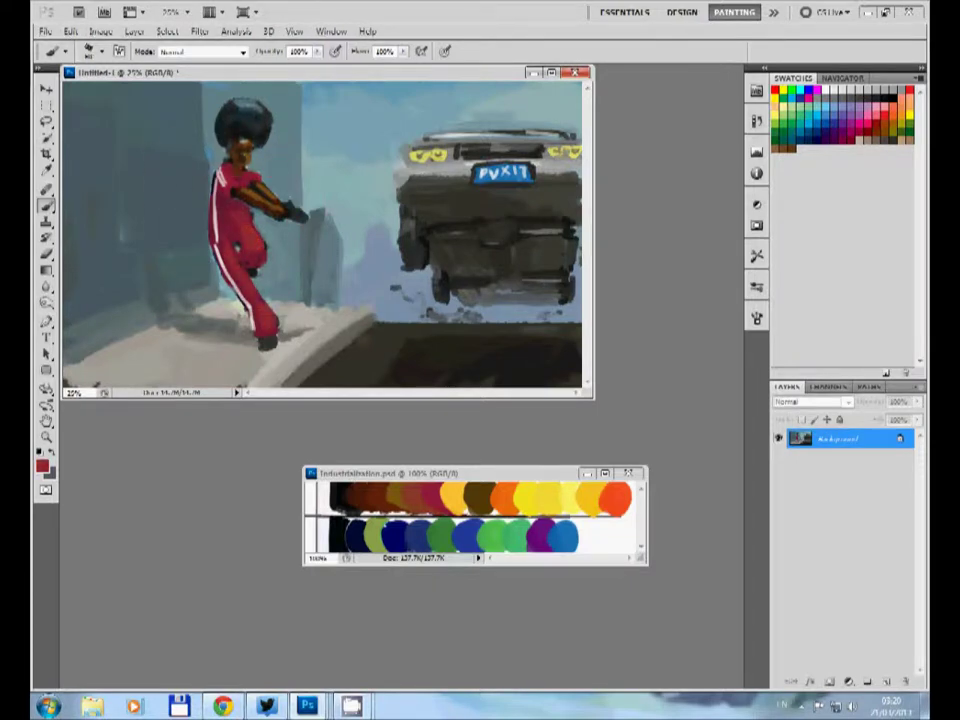
left_click(270, 200, "alt")
left_click(297, 213, "alt")
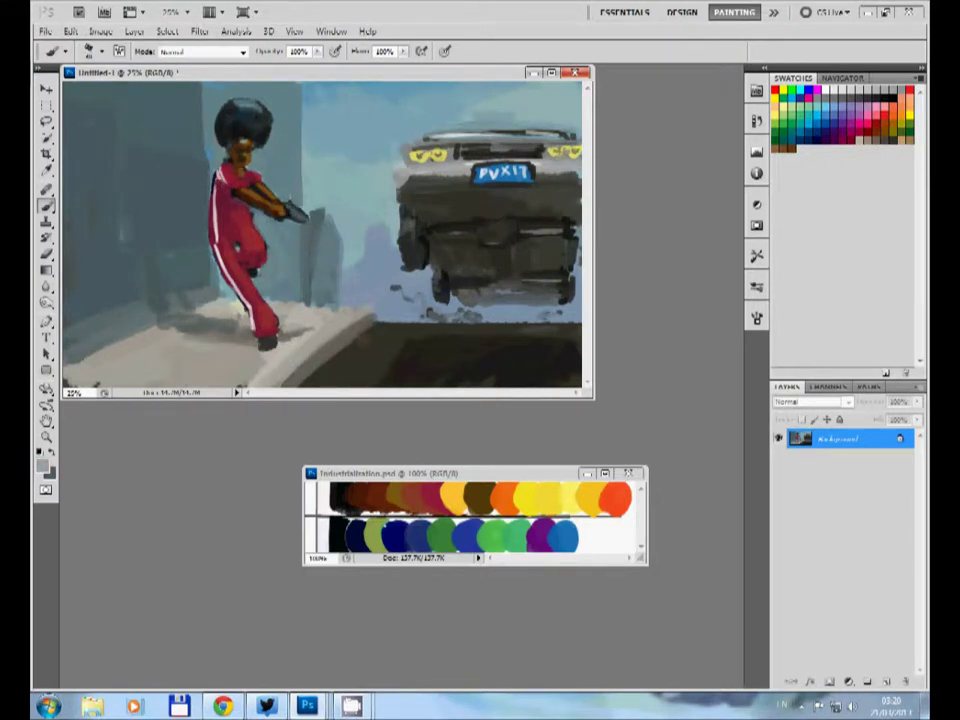
left_click(295, 211, "alt")
left_click(310, 214, "alt")
- Paint pale strokes and darker shading over the left wall
left_click_drag(190, 120, 190, 215)
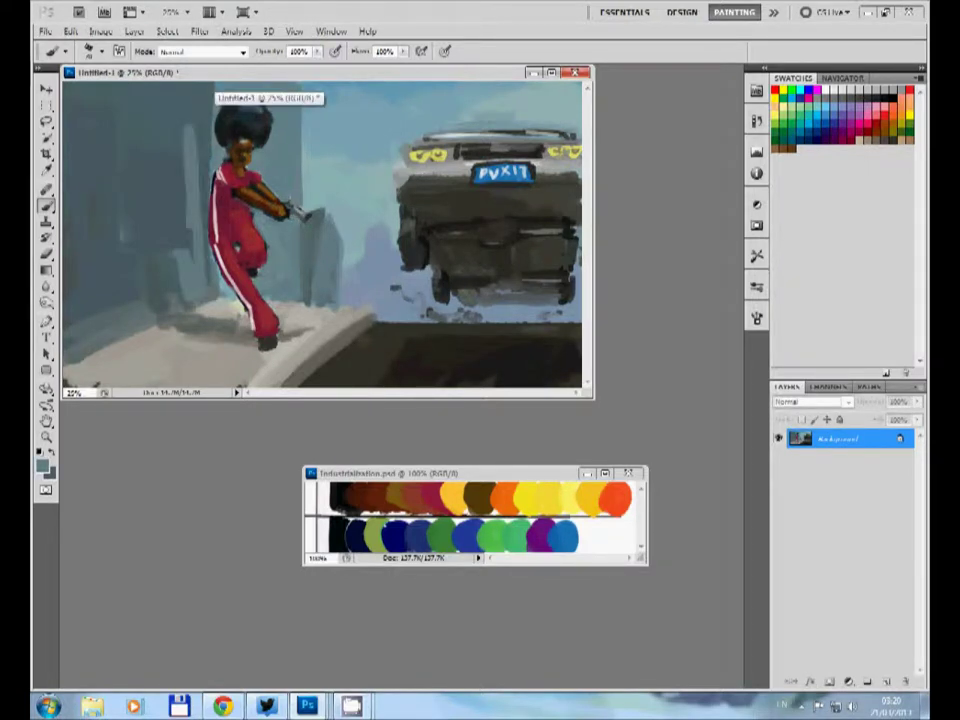
left_click_drag(130, 220, 115, 65)
left_click_drag(110, 120, 70, 65)
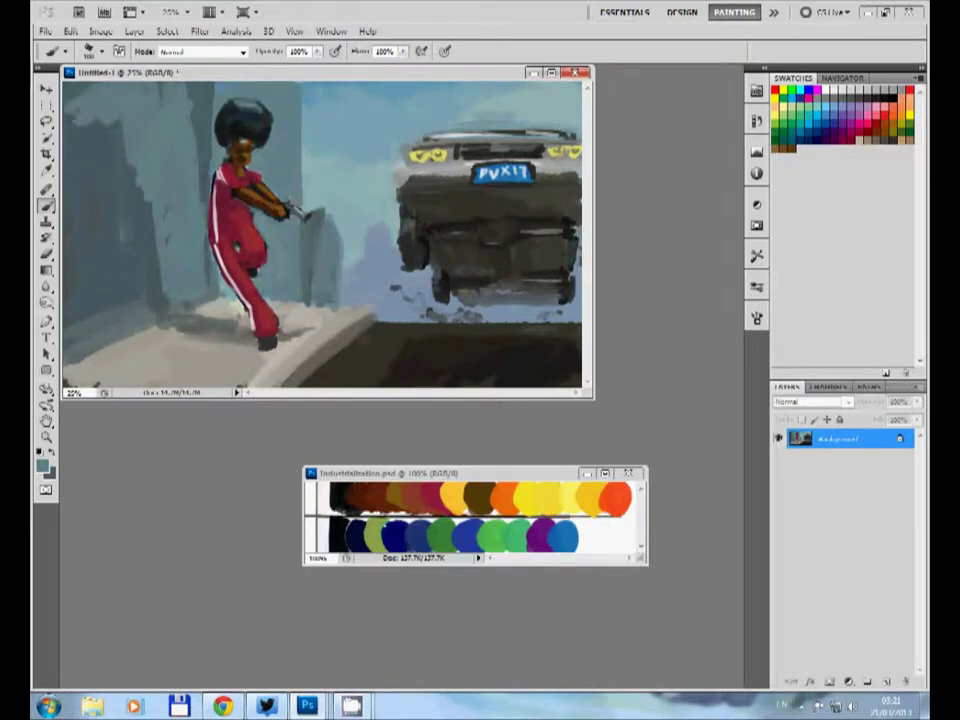
left_click_drag(100, 300, 95, 200)
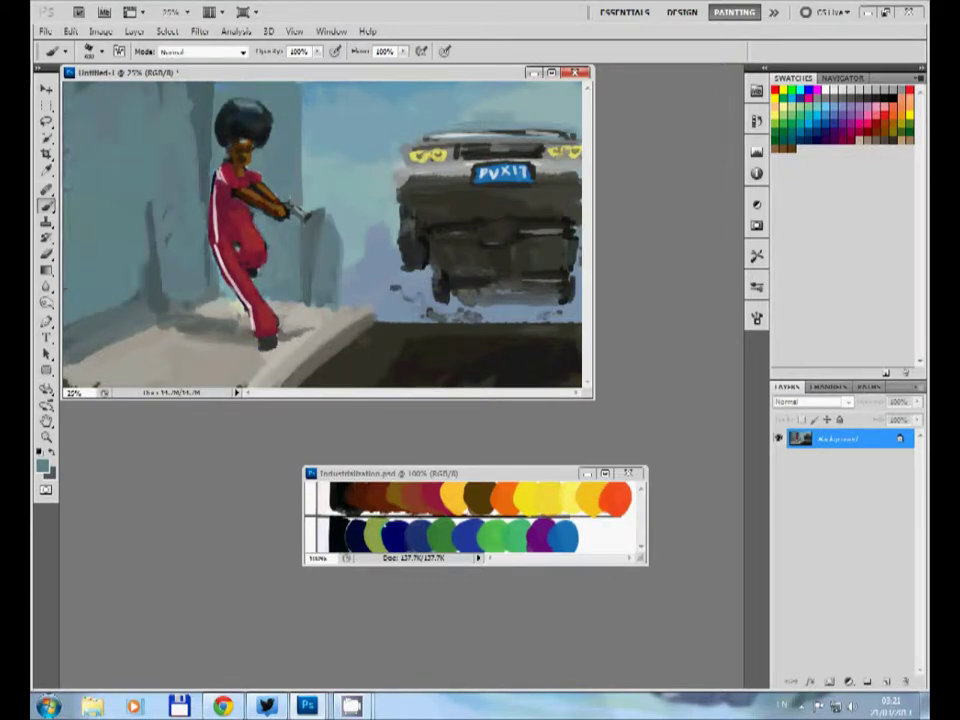
mouse_move(105, 140)
left_mouse_down()
mouse_move(100, 178)
mouse_move(155, 250)
left_mouse_up()
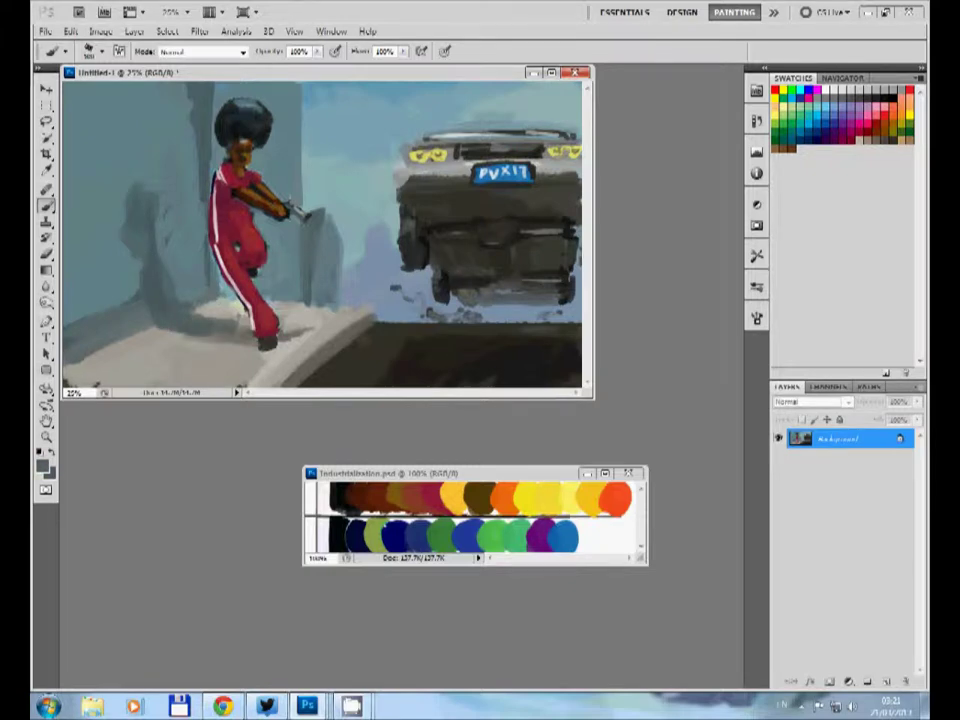
- Darken the lower-left floor and add lavender-blue strokes behind the figure
left_click_drag(85, 362, 280, 348)
left_click_drag(150, 372, 250, 360)
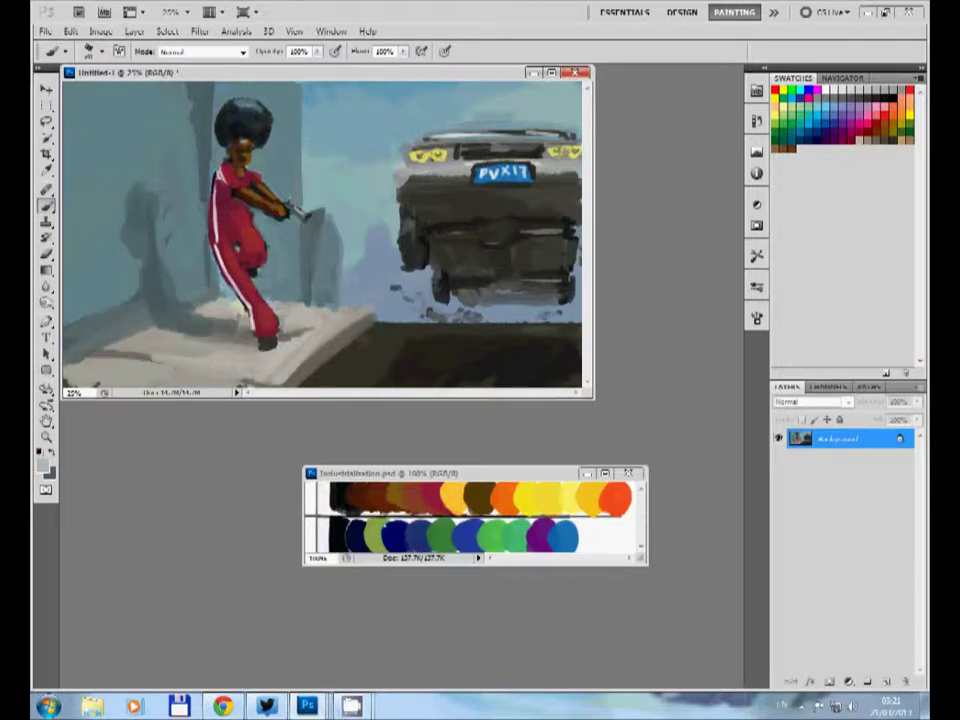
left_click_drag(148, 370, 190, 360)
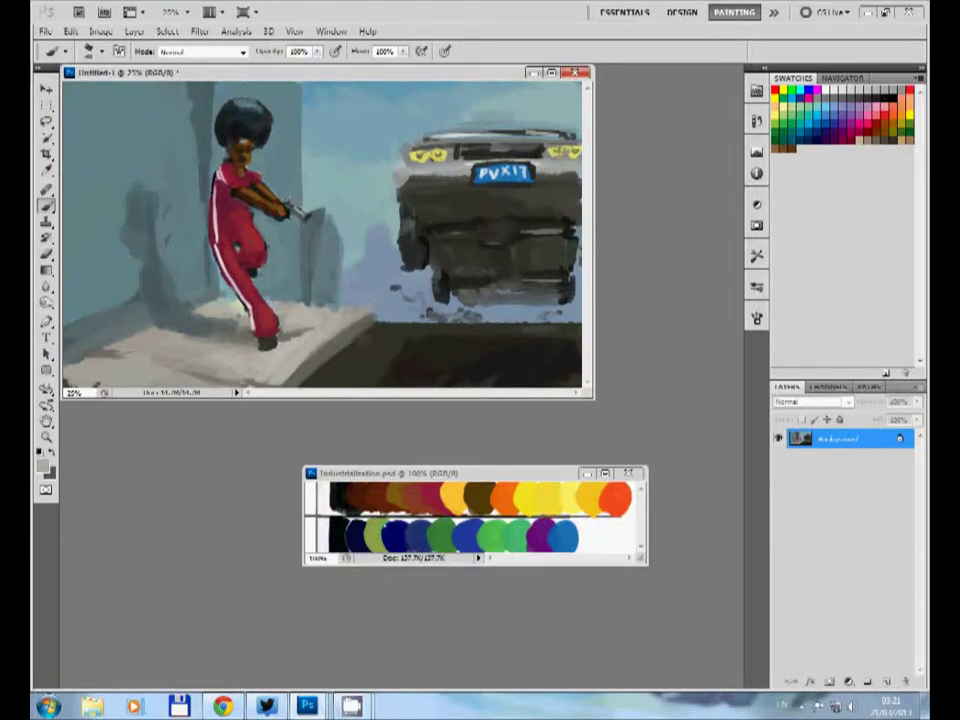
key("x")
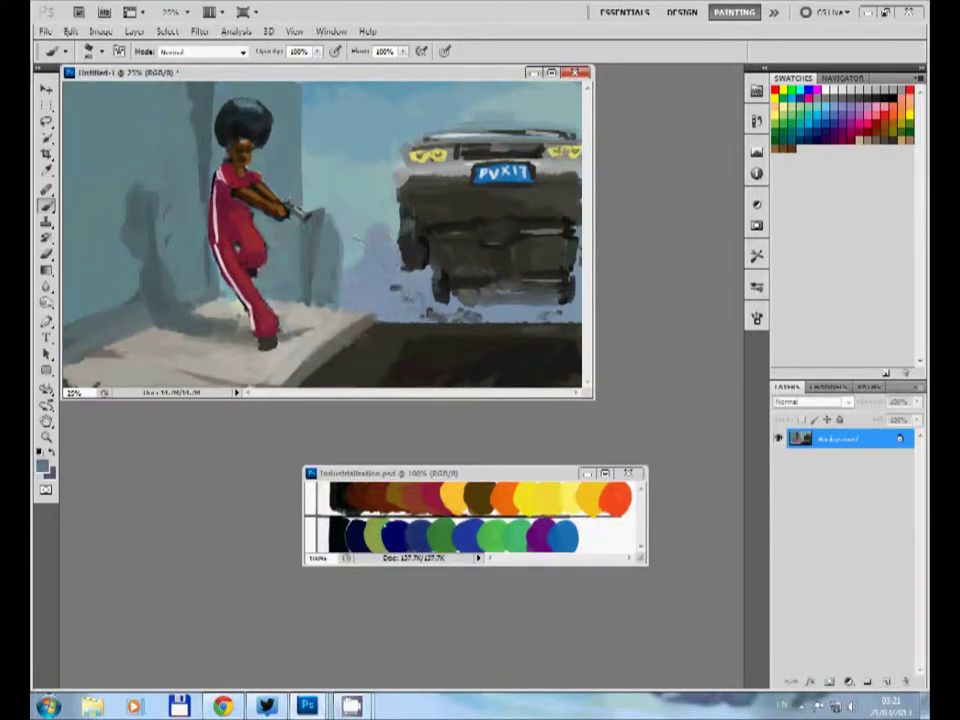
left_click_drag(350, 240, 372, 300)
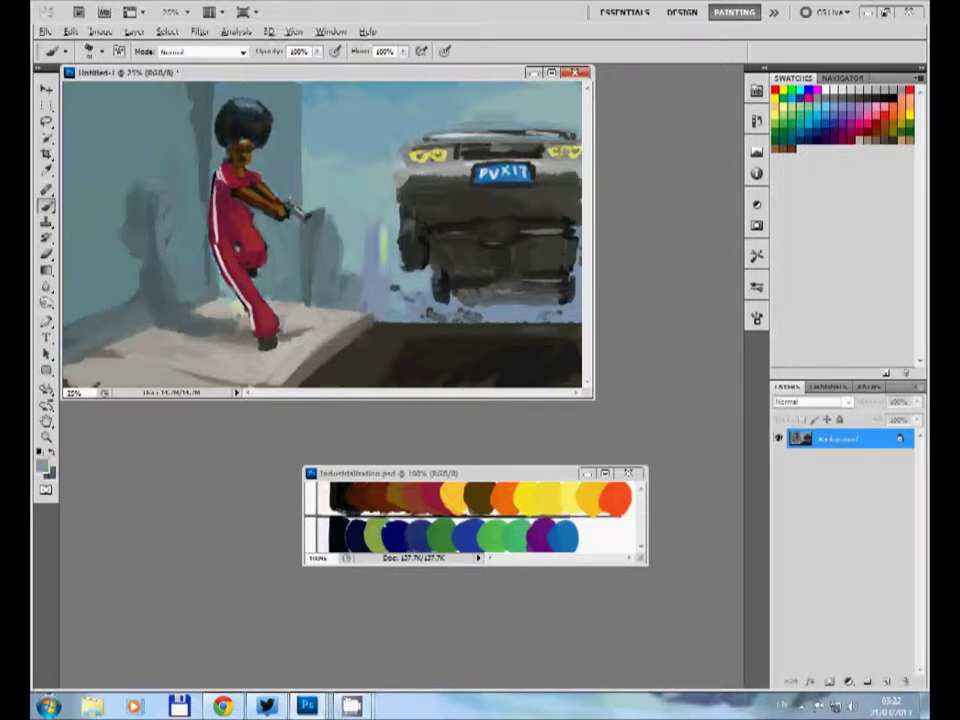
- Lay pale and grey-blue vertical strokes right of the gun and near the figure
left_click(379, 263, "alt")
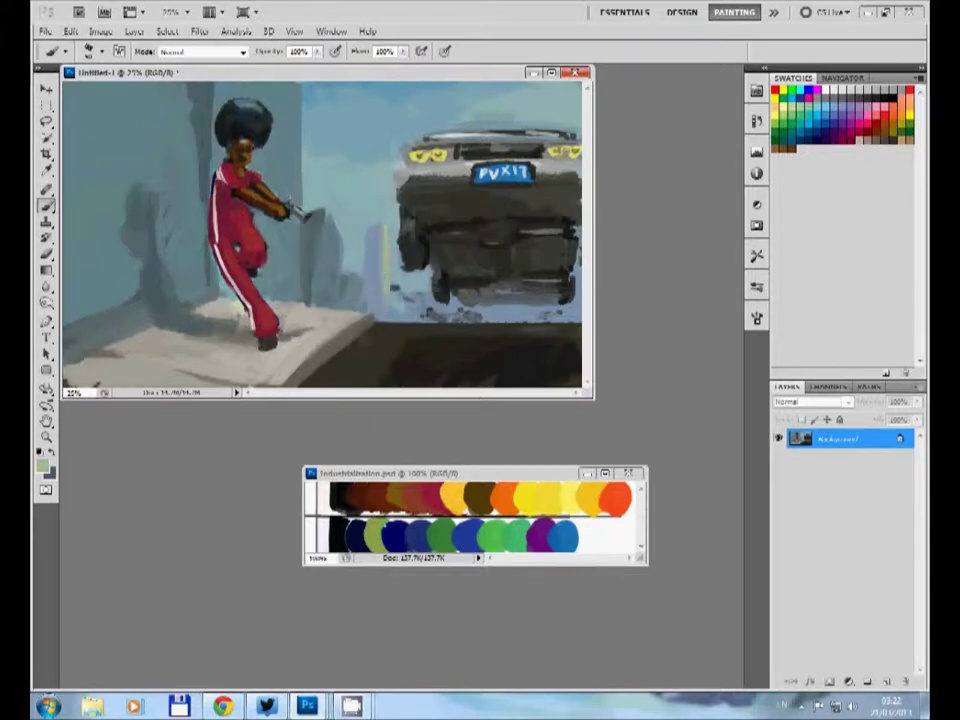
mouse_move(322, 225)
left_mouse_down()
mouse_move(326, 300)
mouse_move(332, 295)
mouse_move(320, 300)
left_mouse_up()
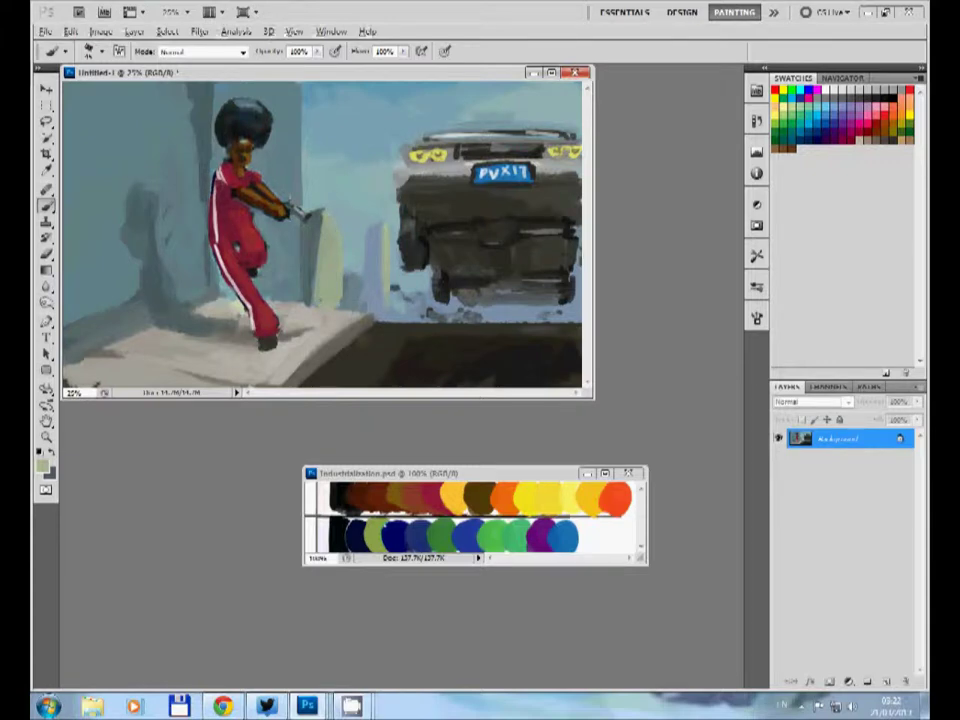
left_click_drag(330, 225, 334, 305)
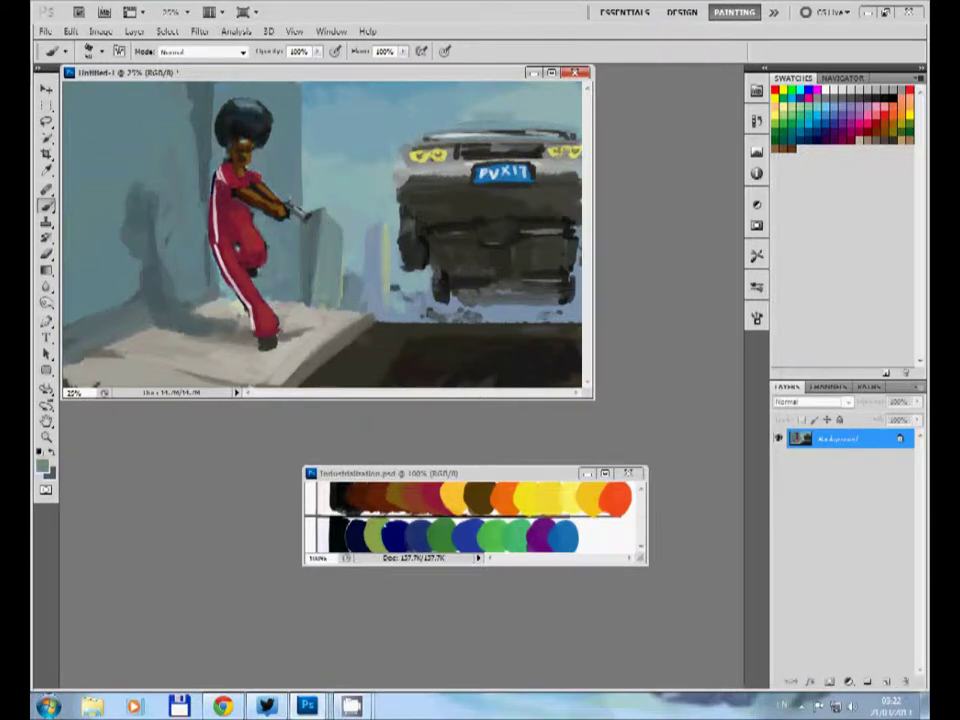
left_click(321, 231, "alt")
left_click_drag(250, 168, 254, 232)
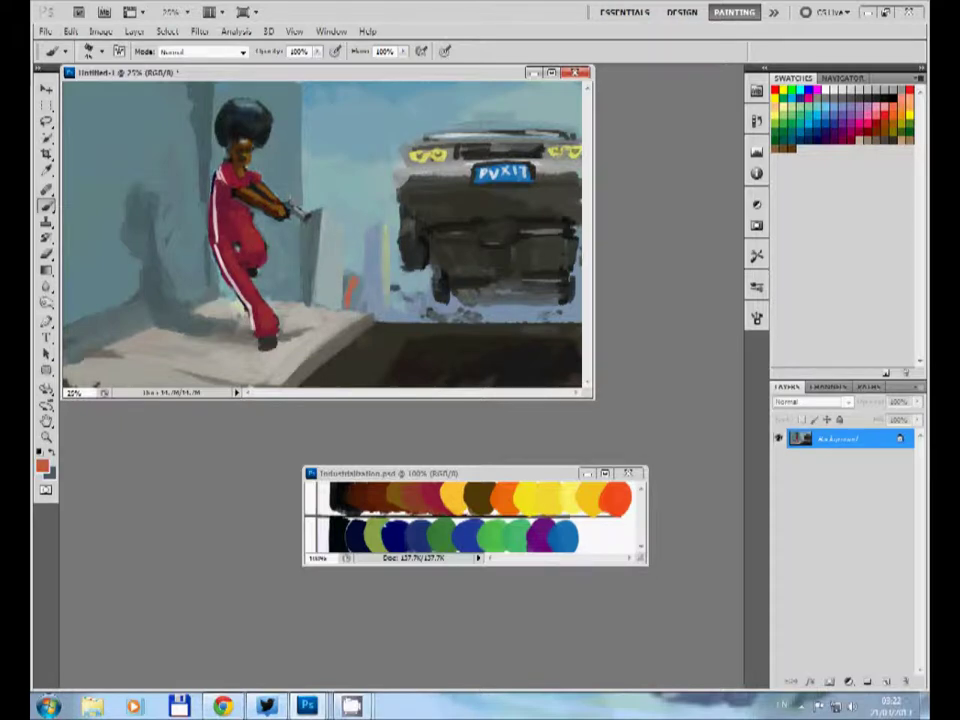
left_click_drag(352, 276, 354, 306)
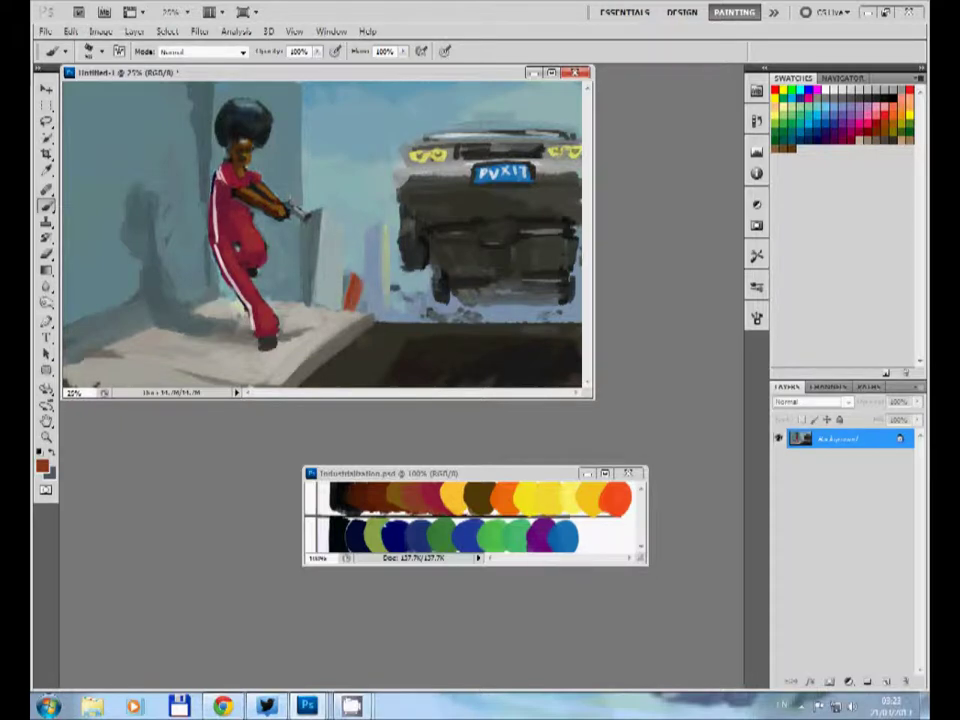
- Paint a solid orange wall block from right of the gun to behind the legs
left_click_drag(321, 208, 315, 303)
mouse_move(337, 214)
left_mouse_down()
mouse_move(338, 300)
mouse_move(328, 302)
left_mouse_up()
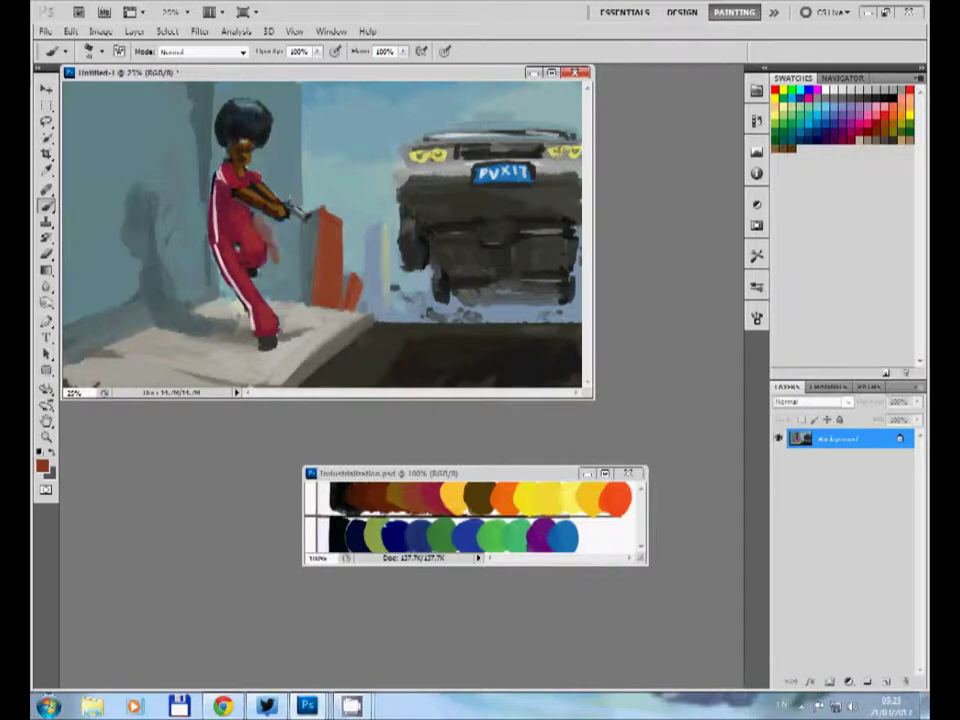
mouse_move(303, 216)
left_mouse_down()
mouse_move(300, 285)
mouse_move(286, 300)
left_mouse_up()
left_click_drag(265, 220, 262, 295)
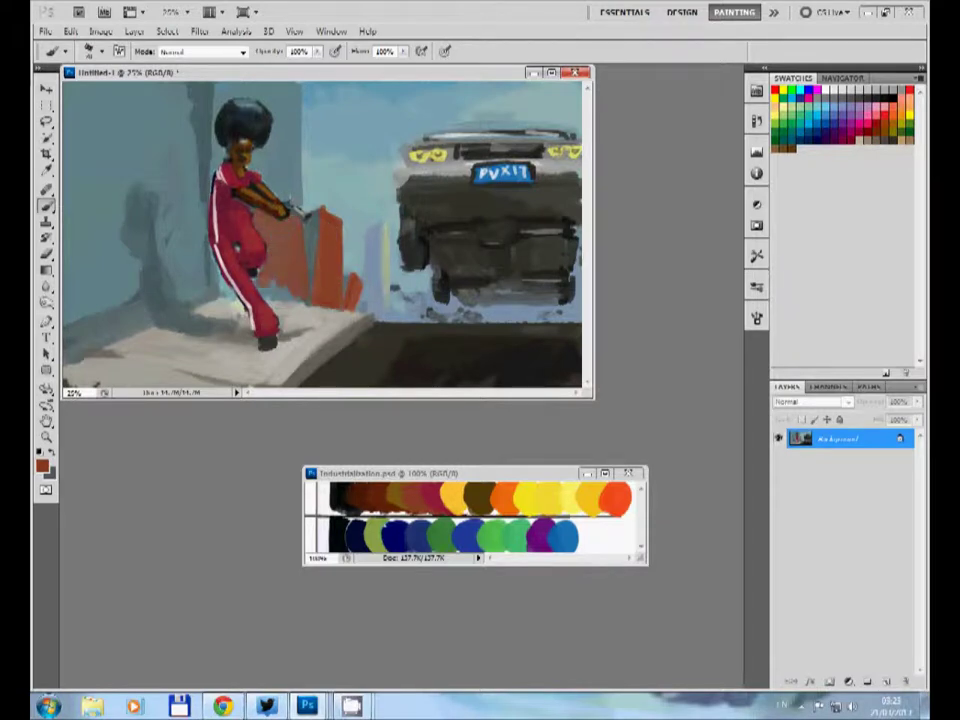
left_click_drag(240, 228, 236, 298)
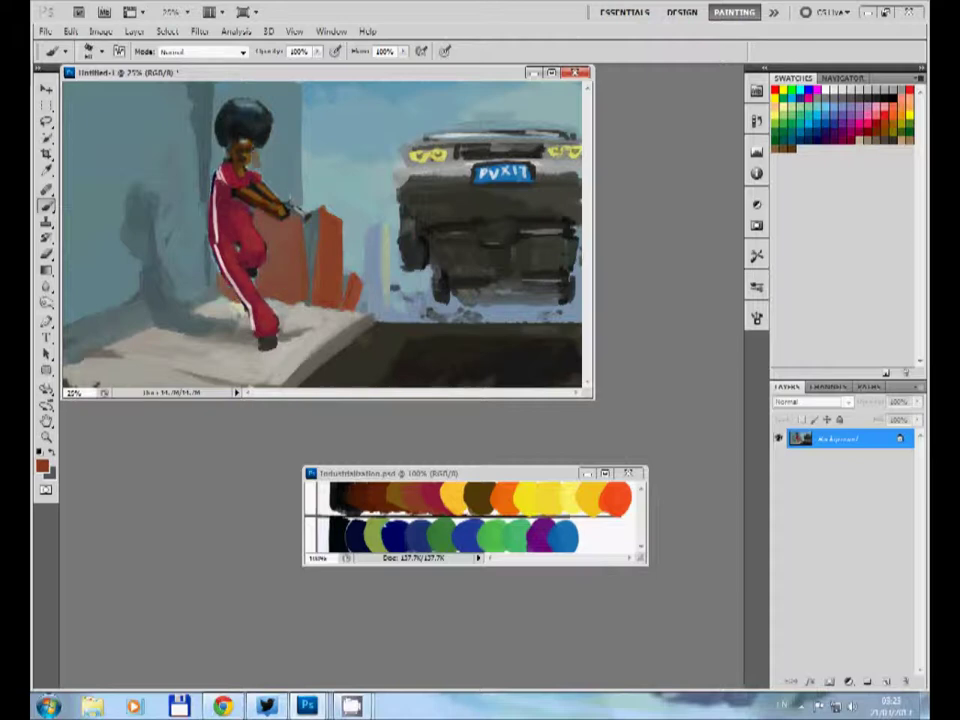
- Darken the face and neck, and extend the orange wall above the head
left_click_drag(200, 120, 212, 148)
left_click_drag(290, 86, 288, 188)
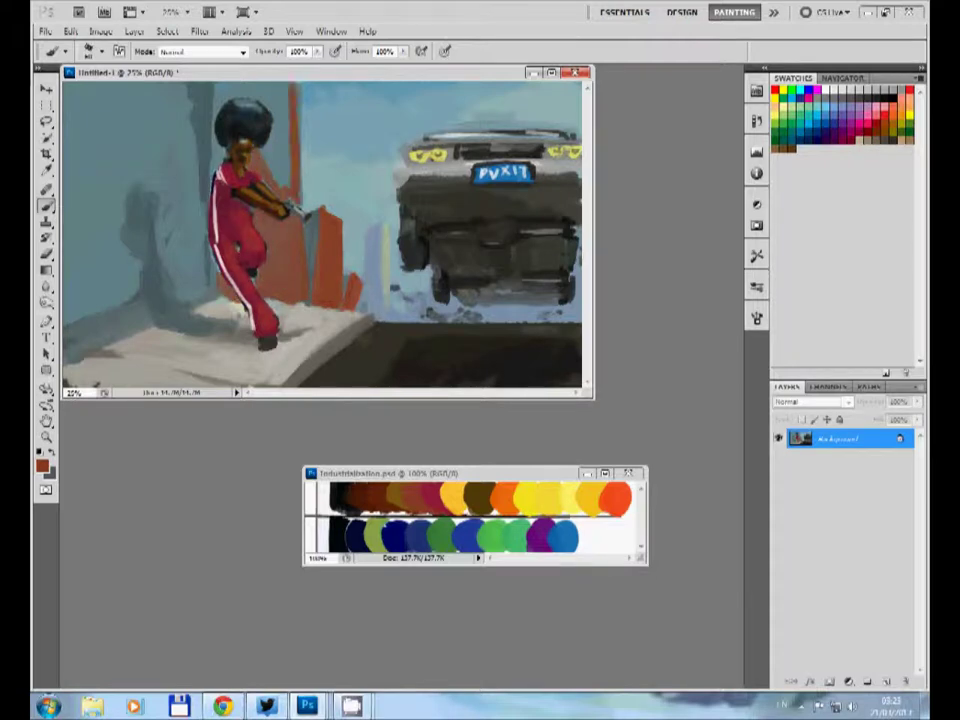
mouse_move(255, 88)
left_mouse_down()
mouse_move(220, 100)
mouse_move(186, 180)
mouse_move(125, 75)
mouse_move(80, 145)
left_mouse_up()
- Cover the upper-left and lower-left of the painting with orange wall
mouse_move(110, 90)
left_mouse_down()
mouse_move(68, 140)
mouse_move(66, 125)
mouse_move(78, 190)
left_mouse_up()
left_click_drag(100, 150, 85, 262)
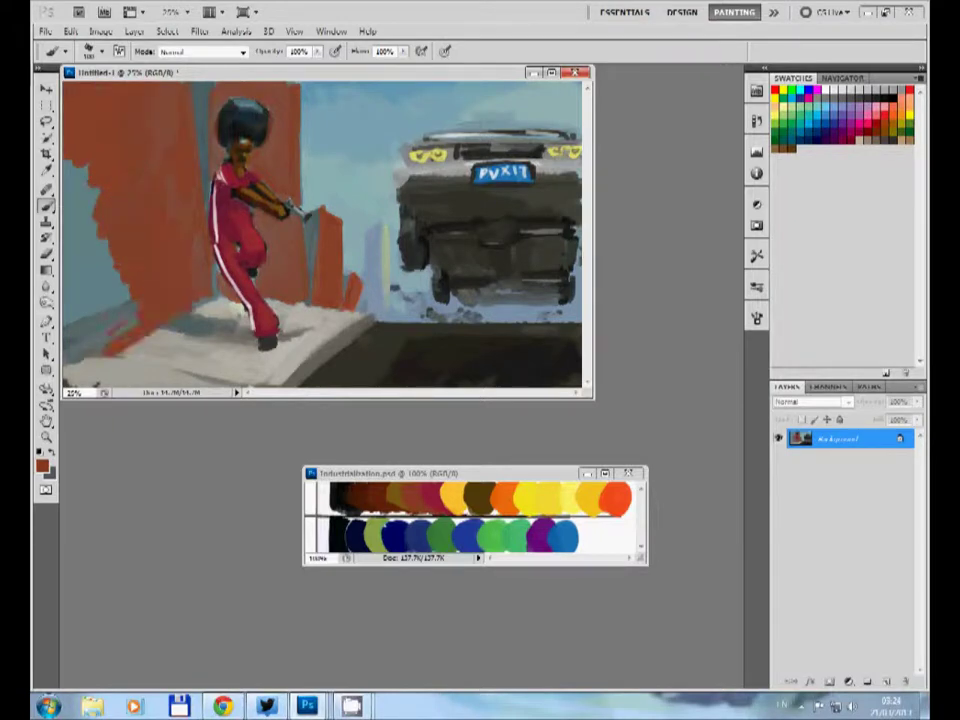
left_click_drag(95, 180, 70, 285)
mouse_move(72, 125)
left_mouse_down()
mouse_move(66, 198)
mouse_move(100, 275)
left_mouse_up()
- Add grey-blue ledge shading and dark shadow blotches on the wall and post
left_click_drag(160, 265, 150, 305)
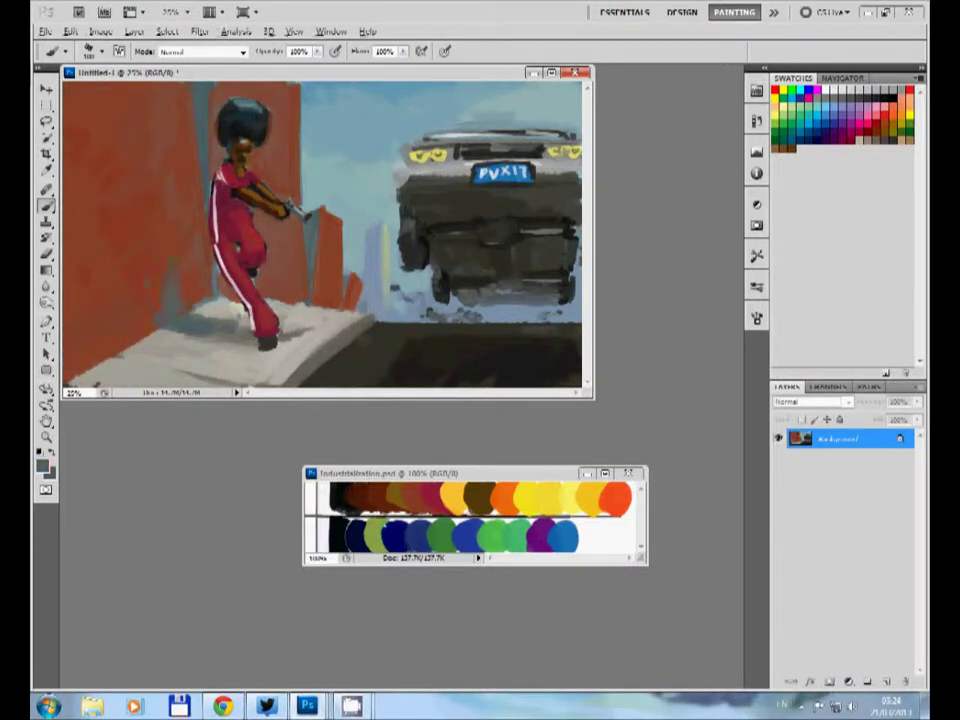
left_click_drag(130, 215, 115, 235)
mouse_move(140, 195)
left_mouse_down()
mouse_move(130, 240)
mouse_move(160, 235)
mouse_move(160, 295)
mouse_move(112, 265)
left_mouse_up()
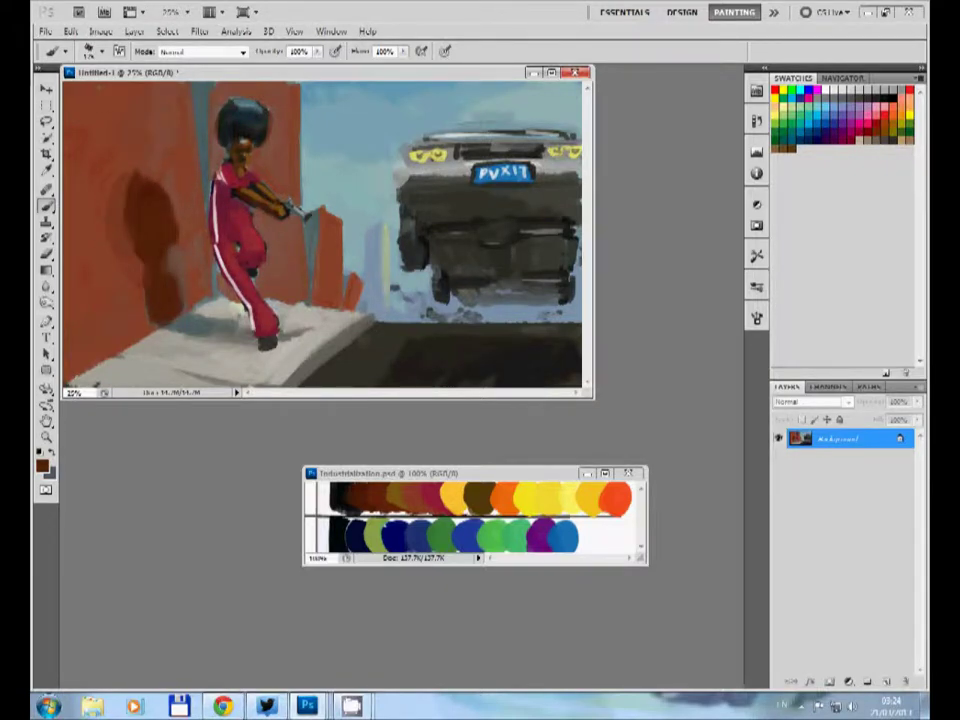
left_click_drag(204, 85, 214, 285)
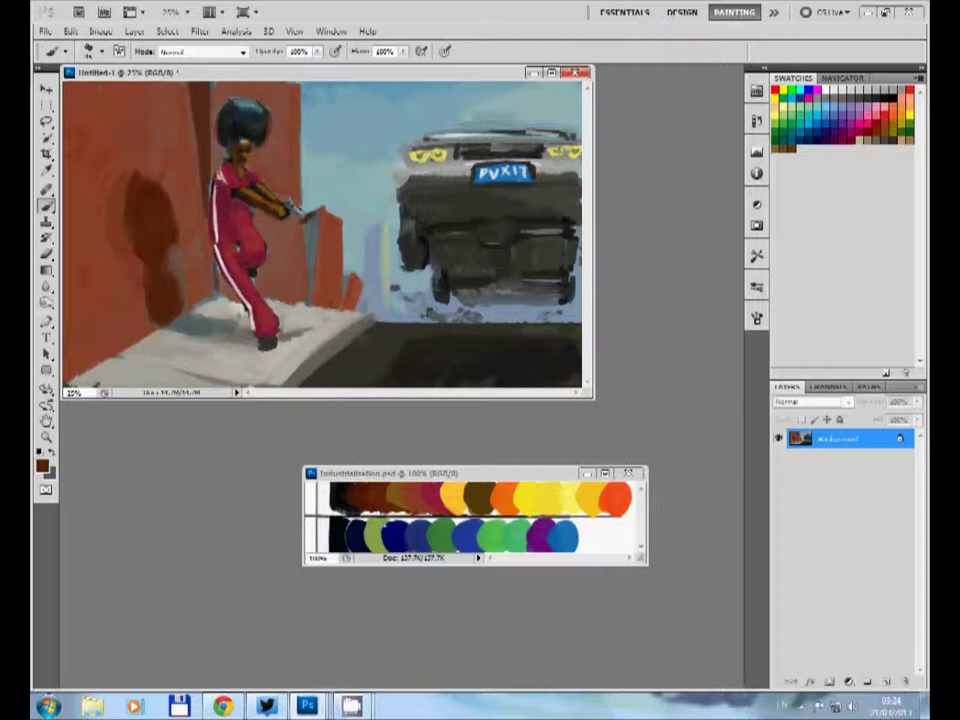
left_click_drag(308, 216, 304, 284)
- Brush sampled grey over the debris under the car
left_click(312, 218, "alt")
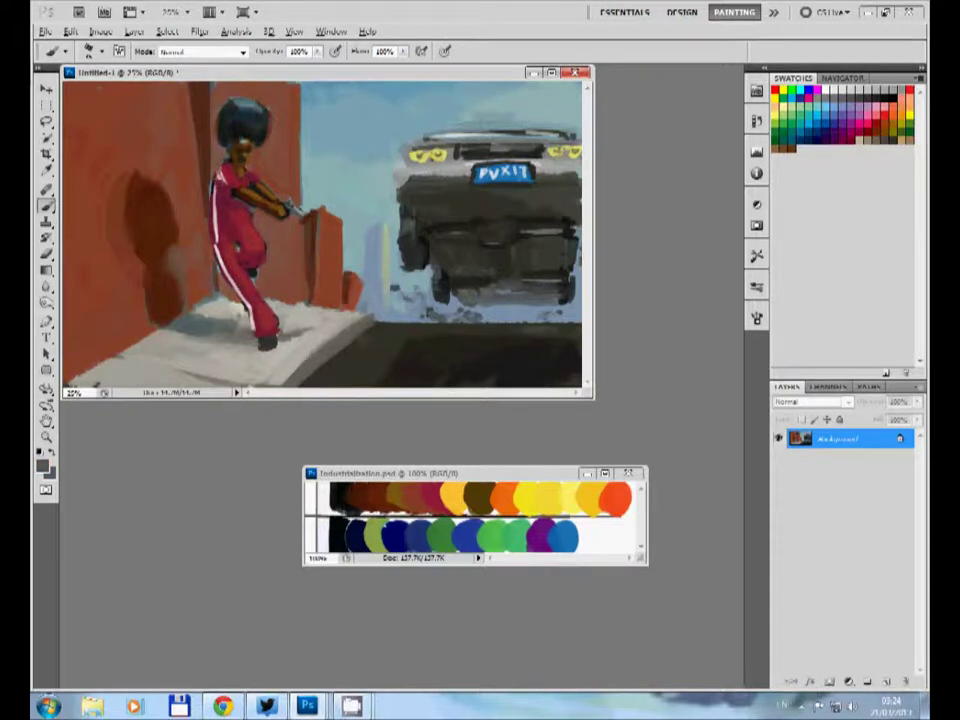
left_click_drag(400, 292, 460, 312)
key("d")
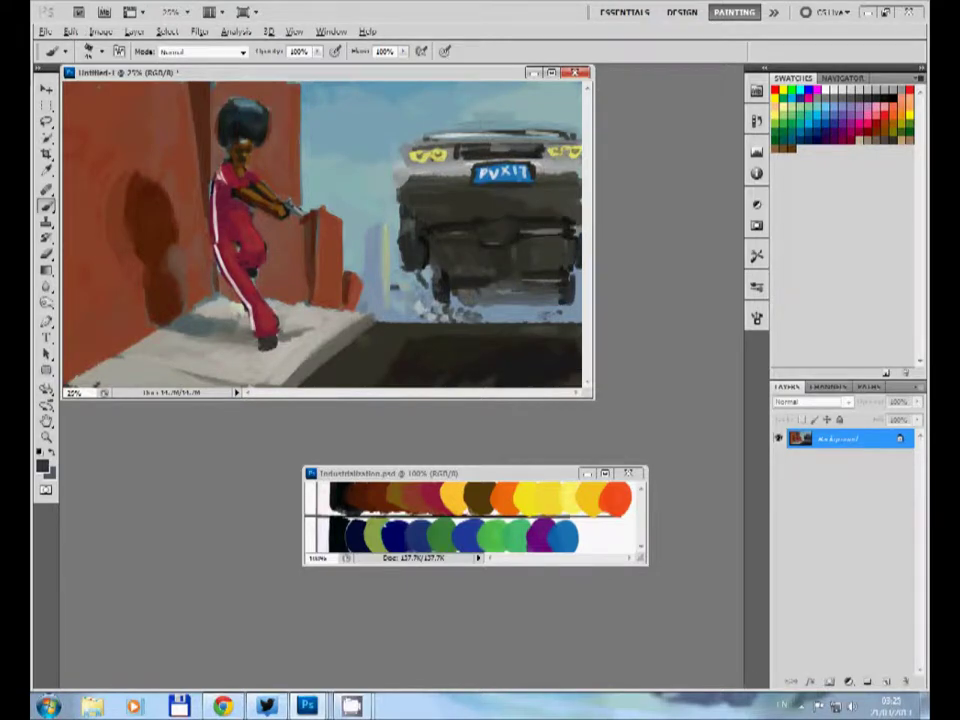
- Darken the light patch under the car with sampled dark colour
left_click(441, 257, "alt")
left_click(445, 280, "alt")
left_click_drag(490, 299, 550, 298)
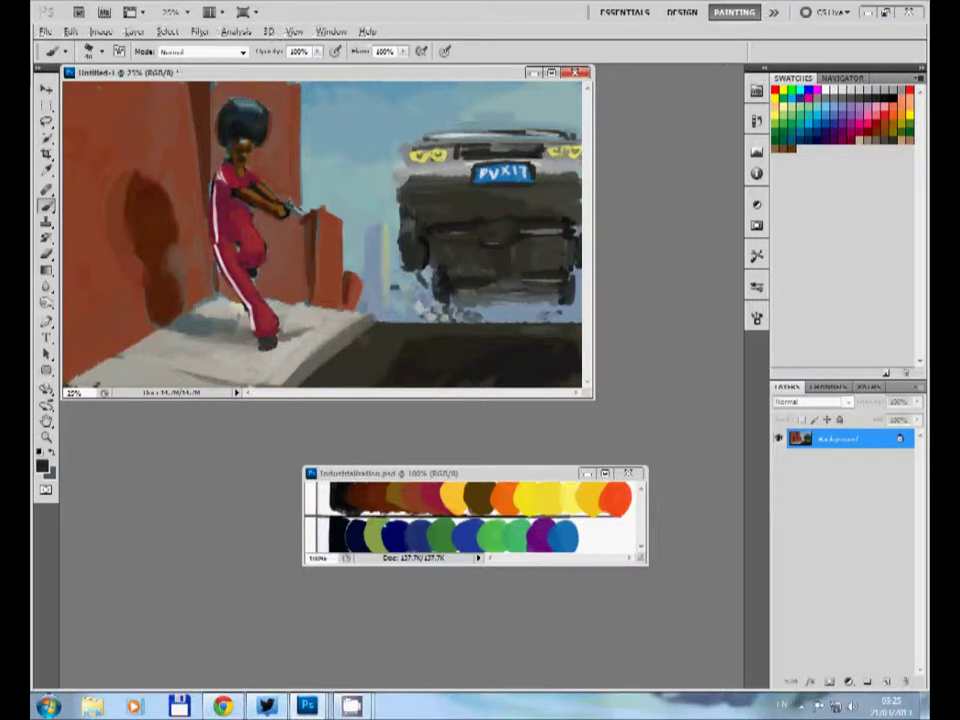
left_click(486, 289, "alt")
left_click(352, 224, "alt")
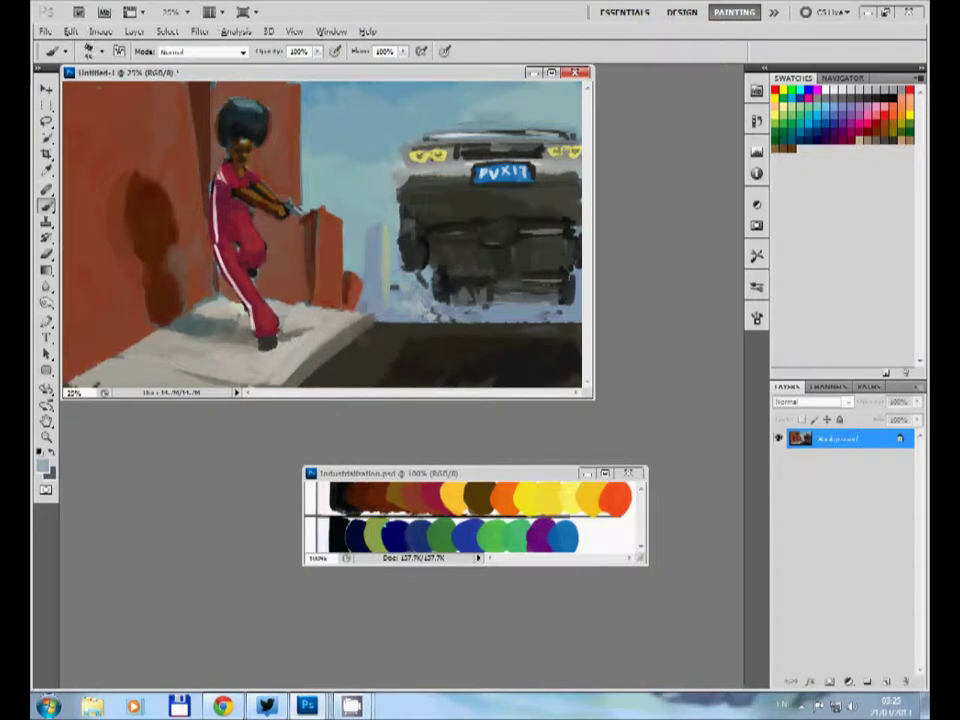
key("x")
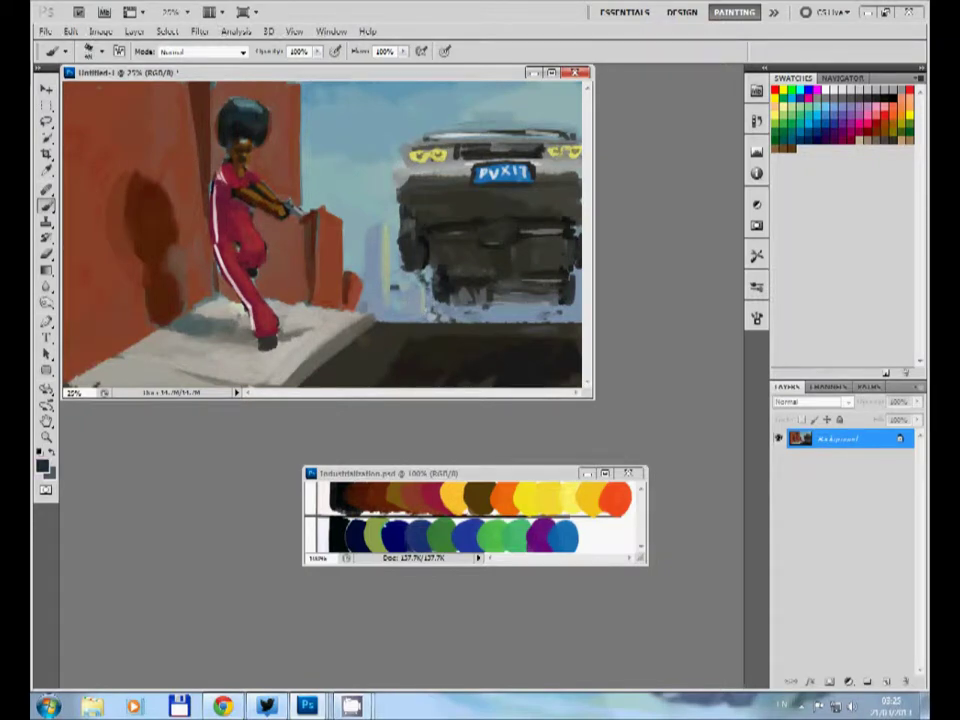
key("x")
key("x")
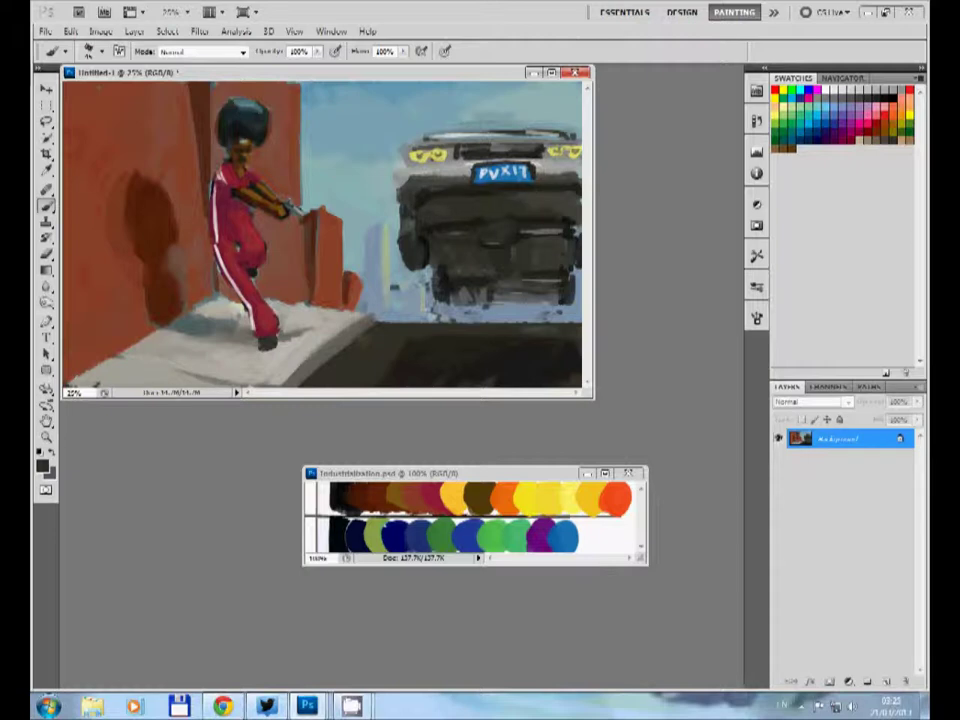
- Paint a red, light grey and blue light bar across the car roof
left_click(617, 498, "alt")
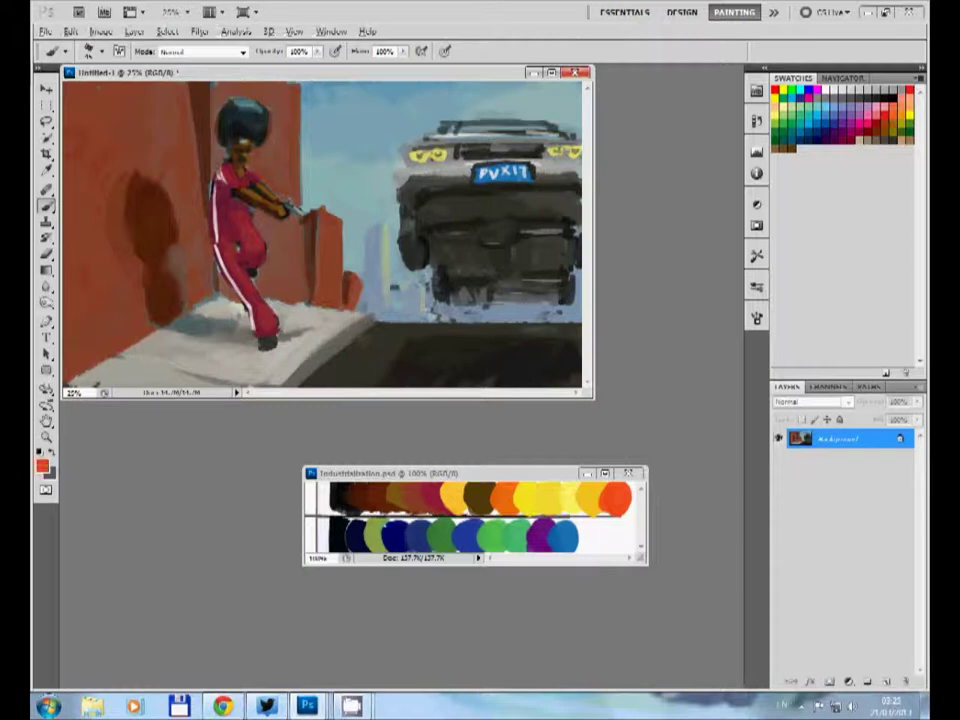
left_click_drag(444, 127, 555, 127)
left_click(493, 118, "alt")
left_click(468, 537, "alt")
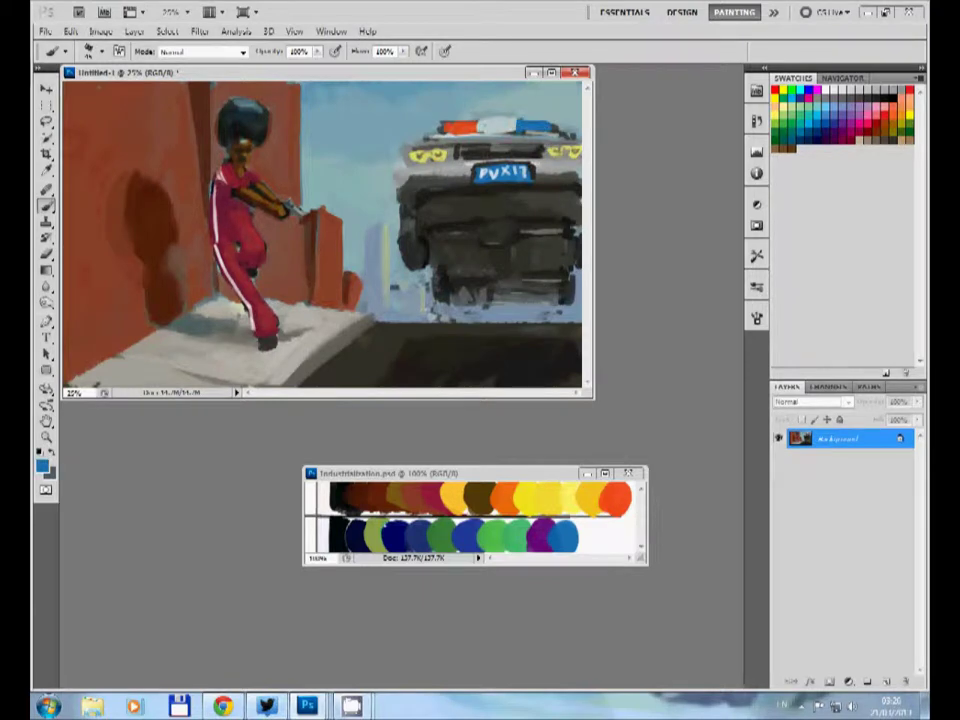
- Add soft pale blue-grey strokes to the sky above the car
left_click(400, 90, "alt")
left_click_drag(395, 88, 290, 32, "alt")
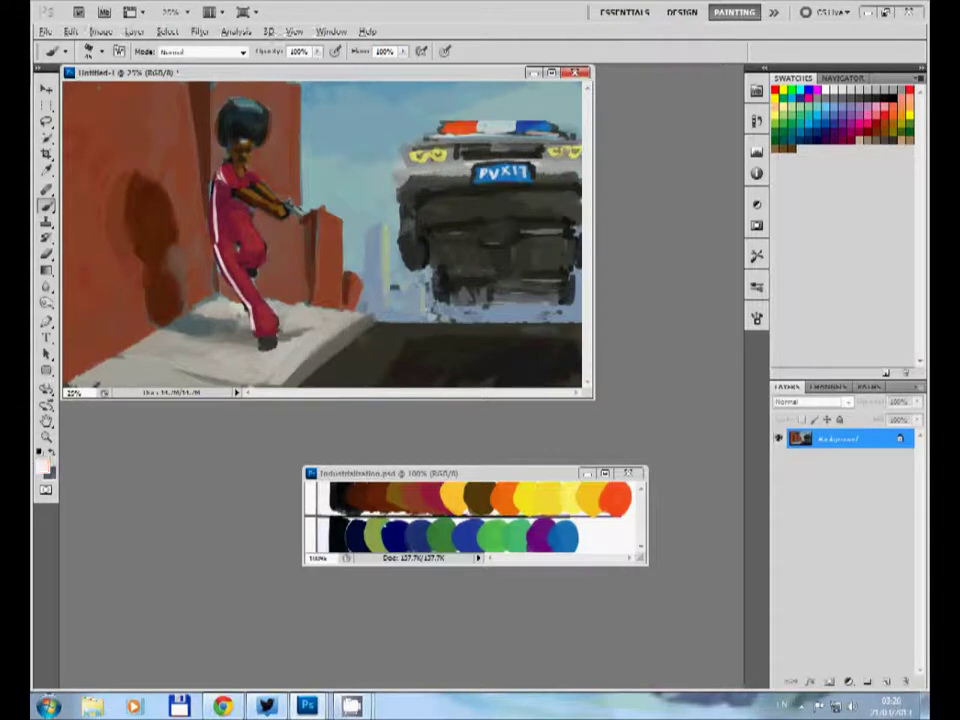
left_click_drag(212, 25, 347, 95, "alt")
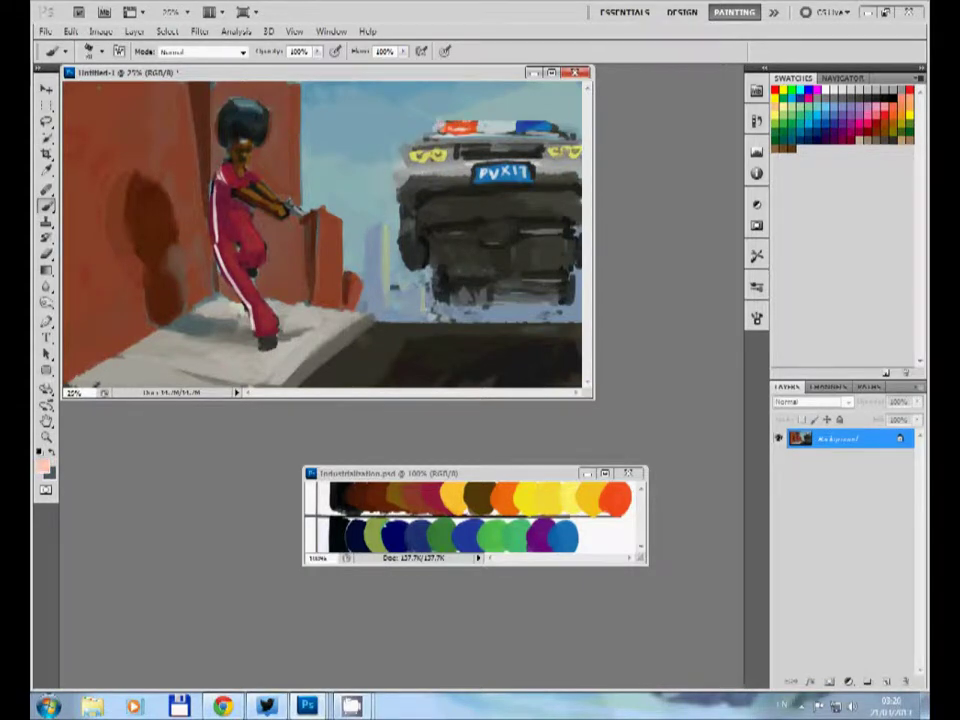
- Sample the light-bar red, pick yellow, and sample the tracksuit's dark red
left_click(445, 128, "alt")
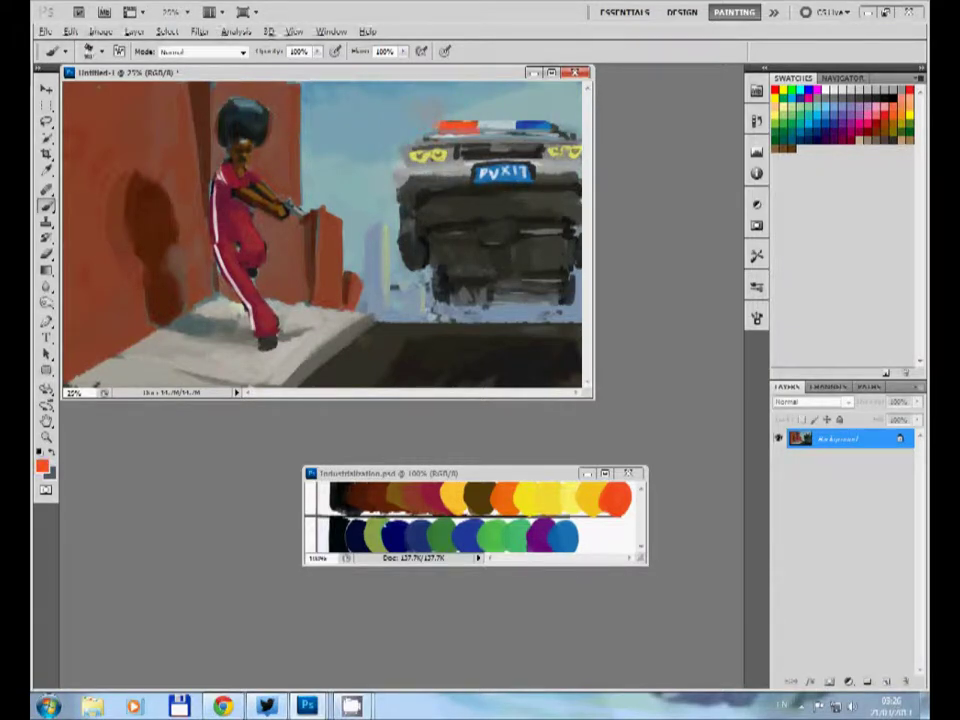
key("x")
left_click(550, 497, "alt")
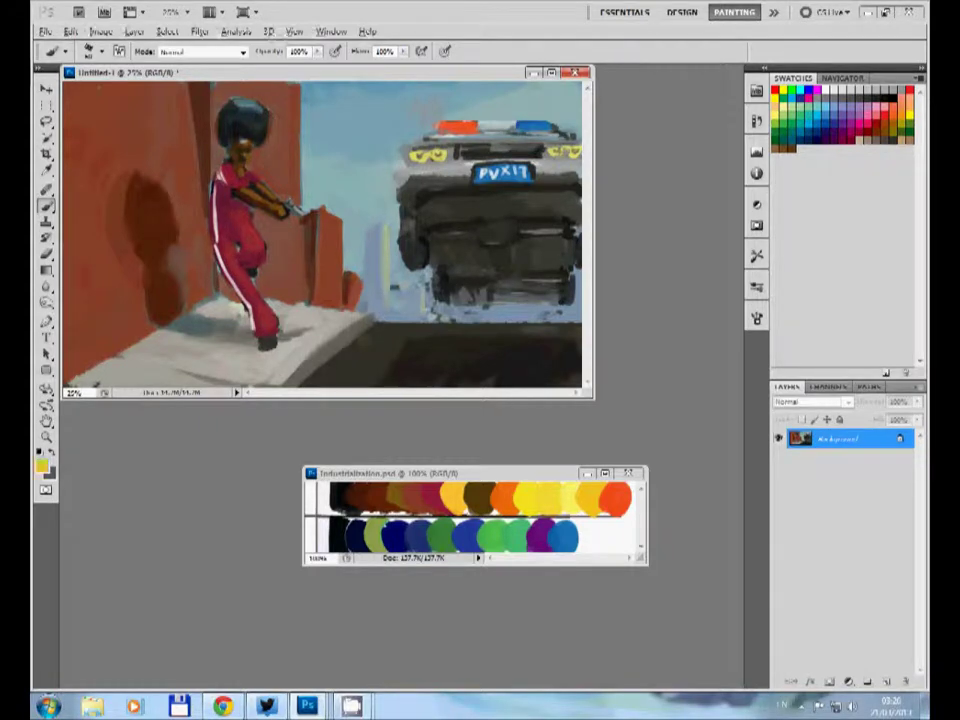
left_click(223, 216, "alt")
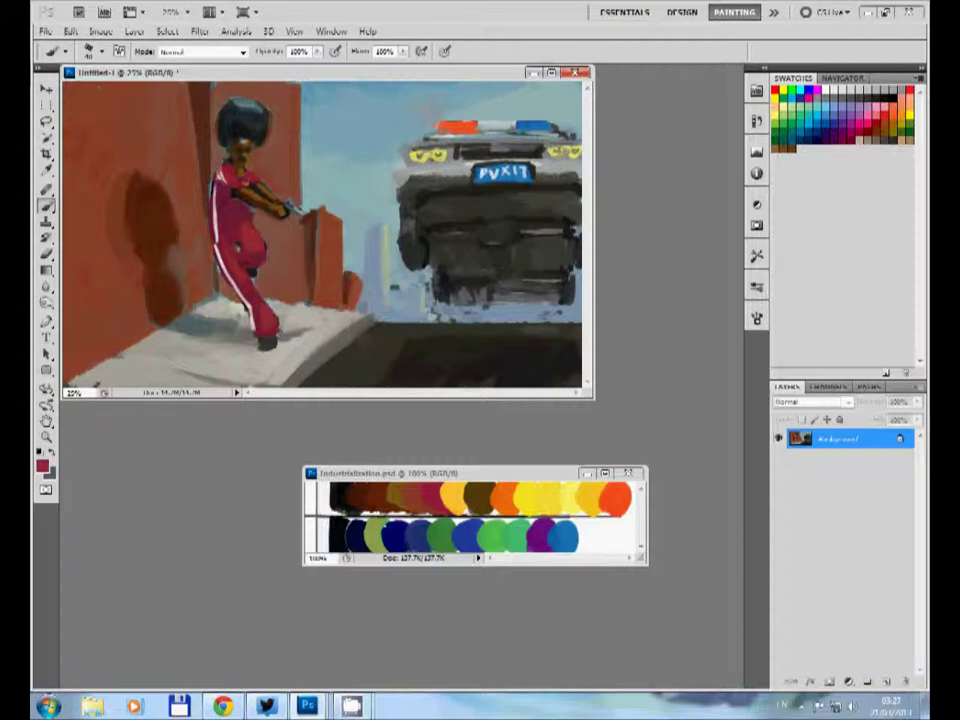
- Pick brown, zoom in on the figure's head, and sample two skin tones from the face
left_click(478, 495, "alt")
scroll(231, 115, "up", 3)
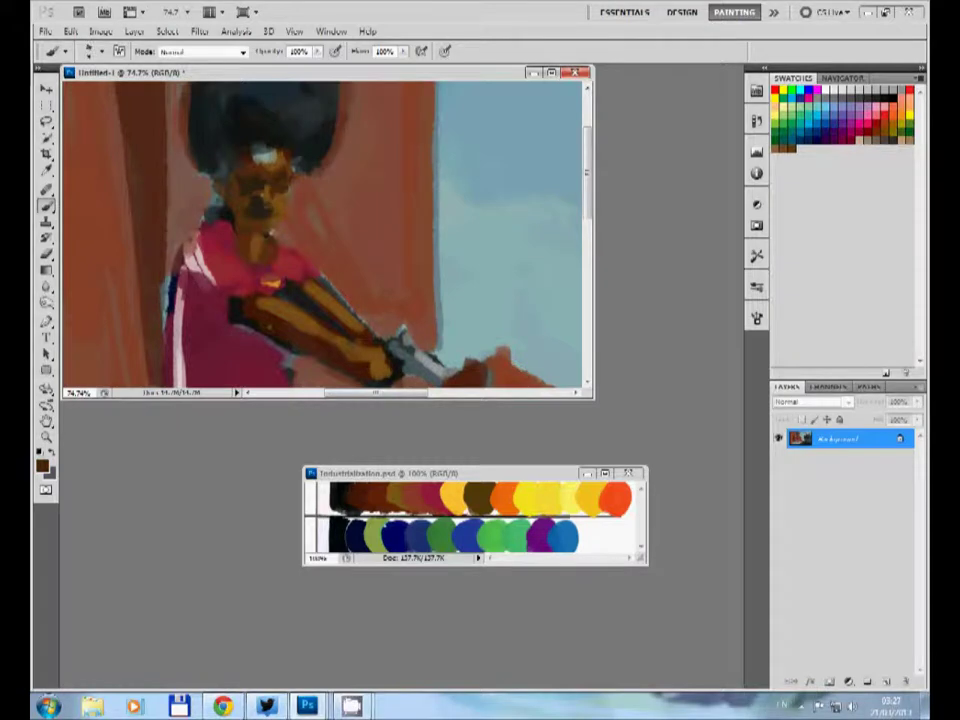
left_click(205, 152, "alt")
left_click(215, 160, "alt")
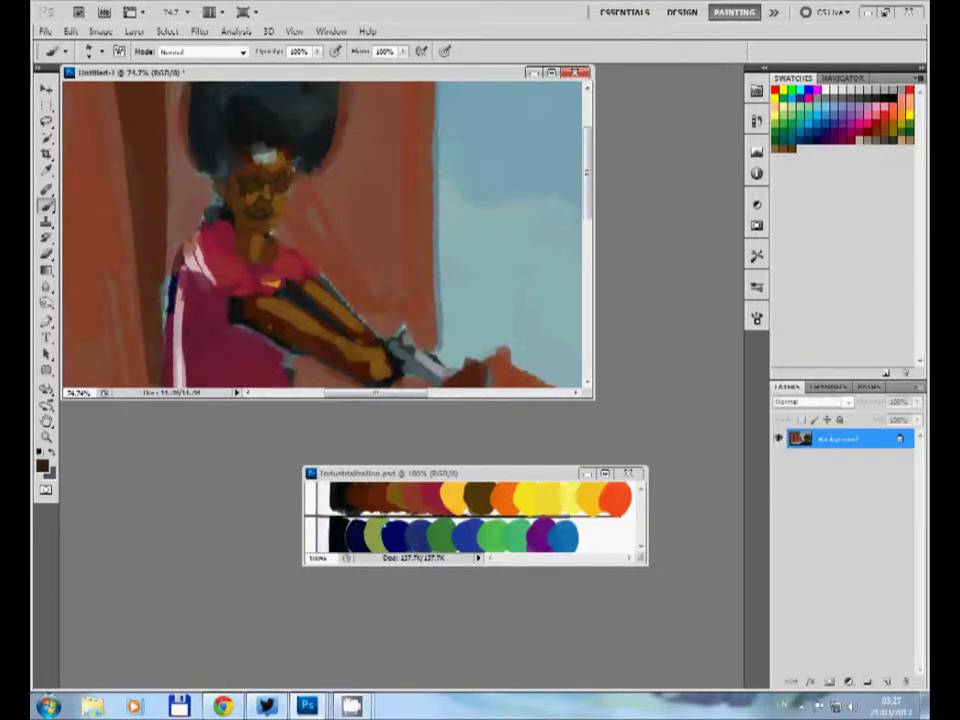